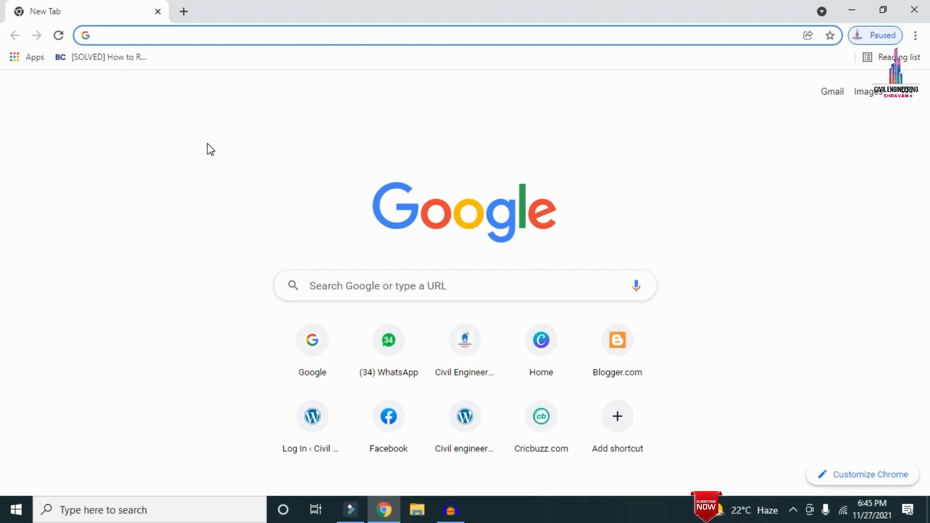
# Open the website civilbasics123.com and browse its home page
pyautogui.write('http://civilbasics123.com/')
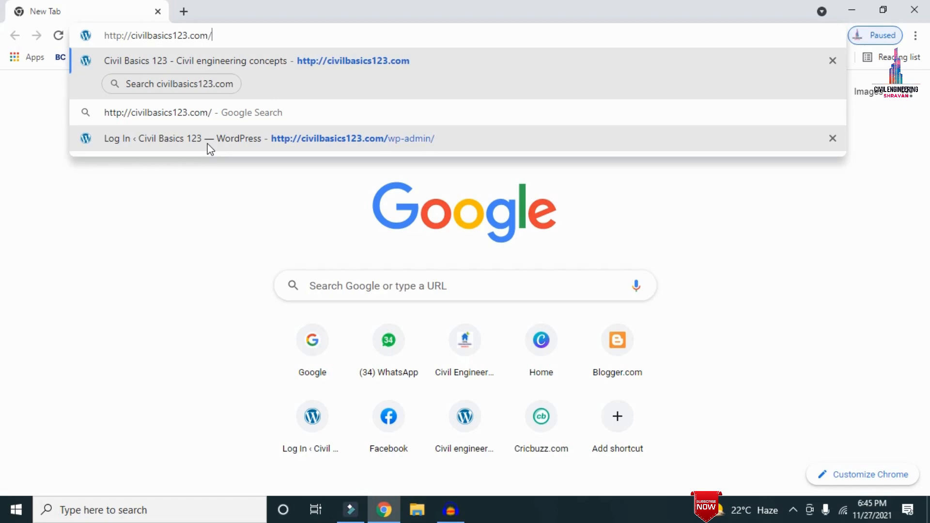
pyautogui.press('Return')
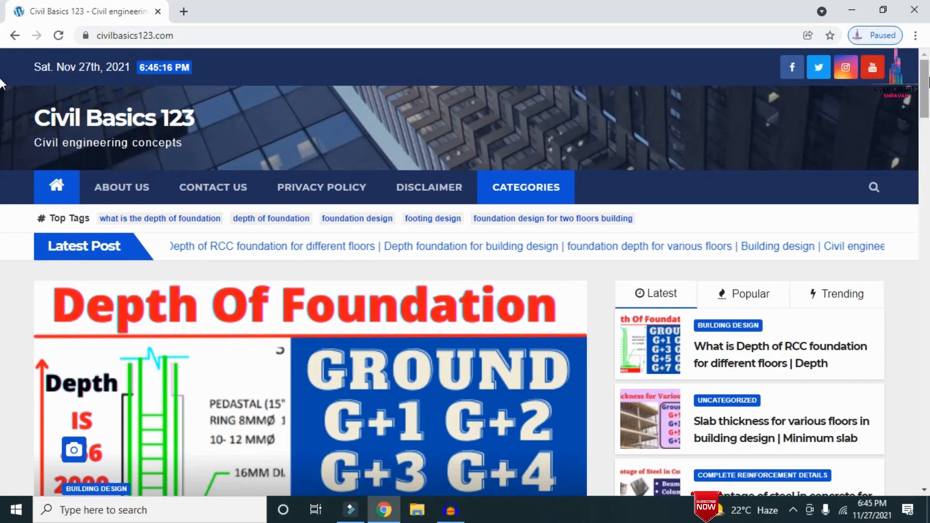
pyautogui.scroll(-7, 2, 83)
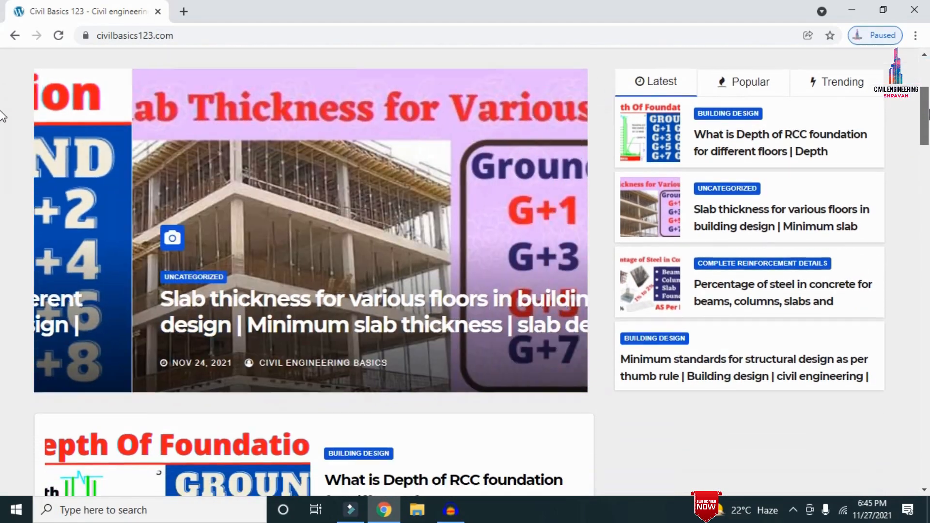
pyautogui.scroll(-4, 3, 140)
pyautogui.scroll(11, 2, 146)
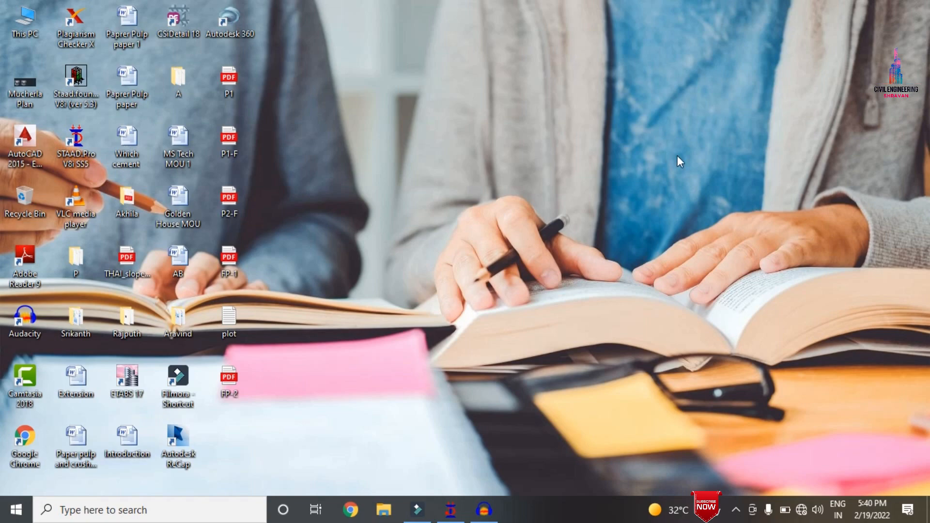
# Switch to STAAD.Pro and review the structure's section properties: both rectangular concrete sections and the plate thickness definition
pyautogui.click(455, 511)
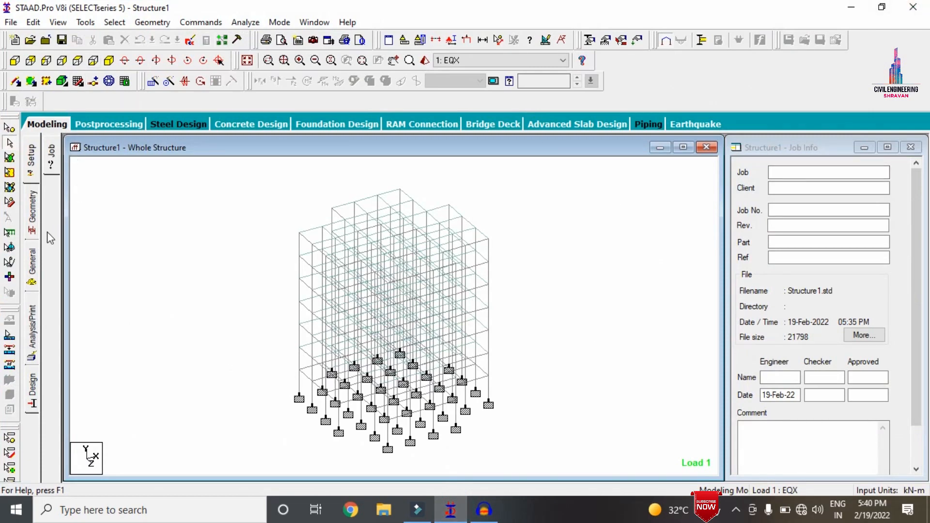
pyautogui.click(33, 266)
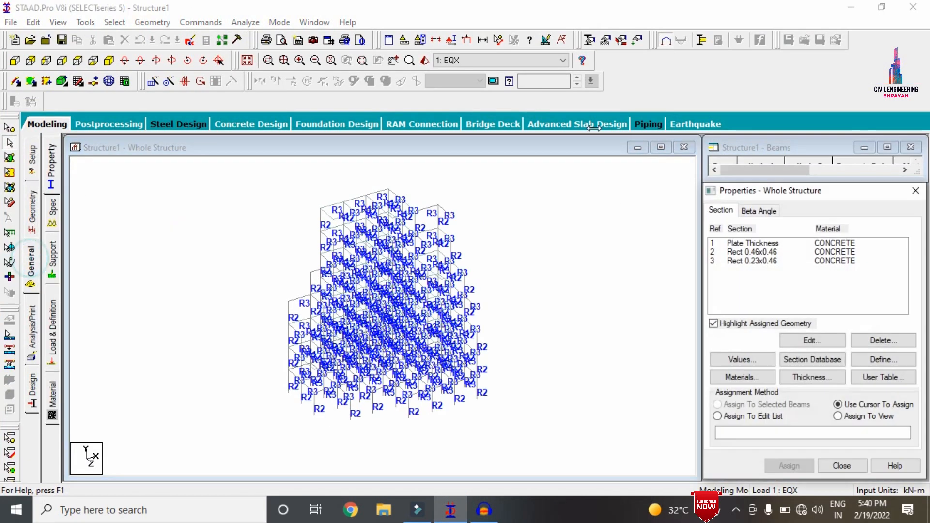
pyautogui.click(769, 252)
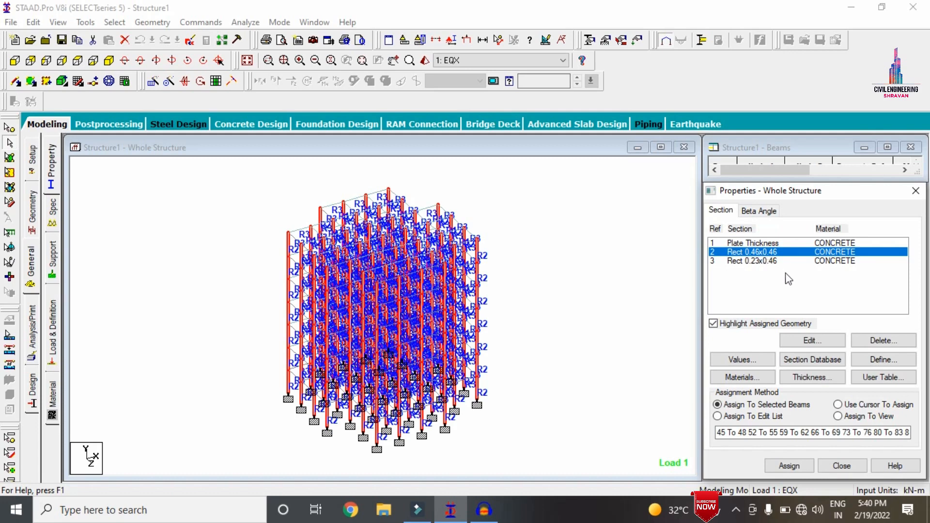
pyautogui.click(777, 262)
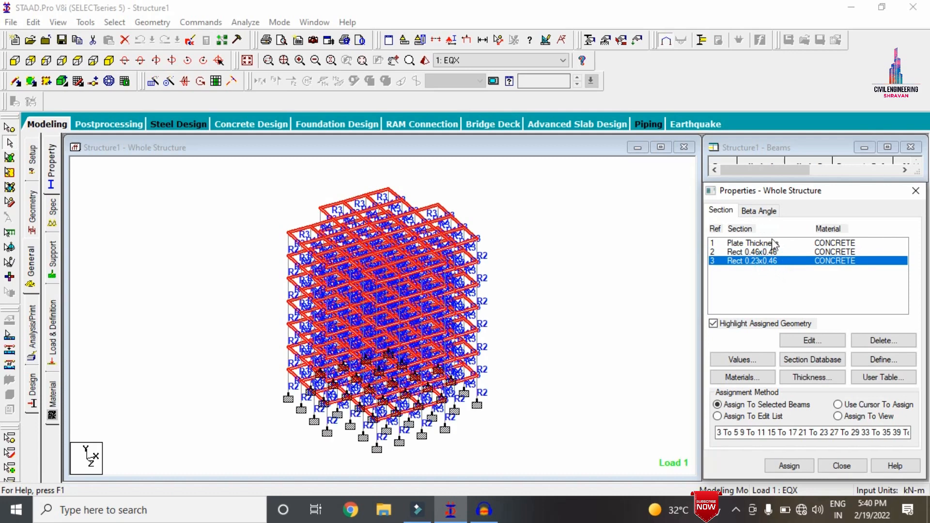
pyautogui.click(774, 243)
pyautogui.click(815, 339)
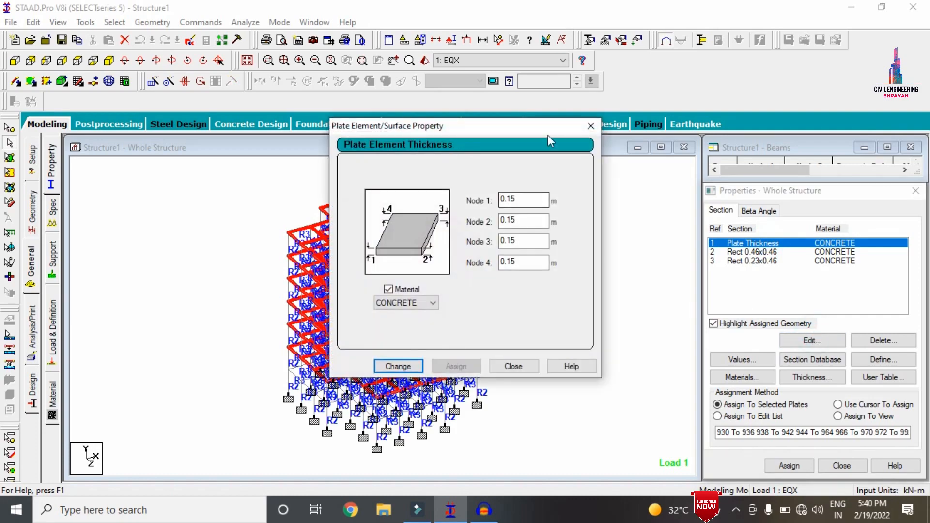
pyautogui.click(590, 125)
pyautogui.click(605, 257)
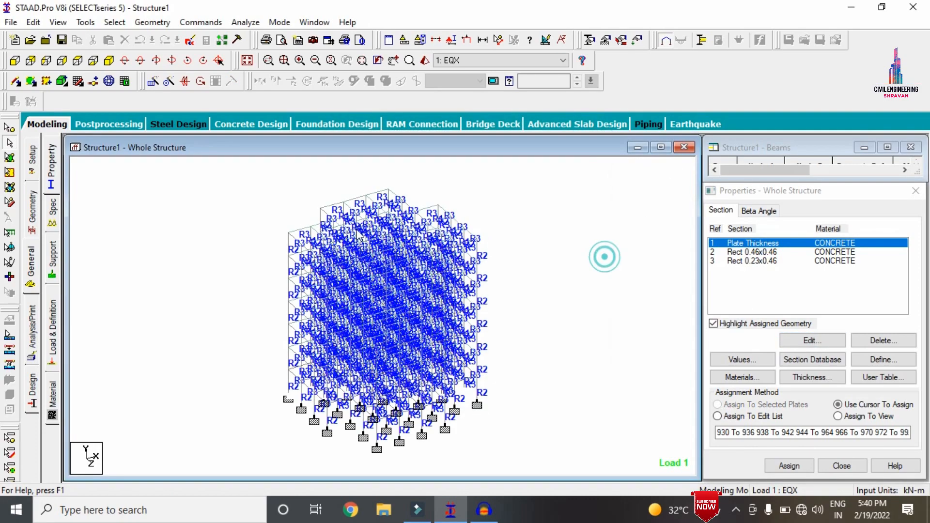
# Examine the IS 1893 seismic definition and its seismic parameters in the load definitions
pyautogui.click(52, 332)
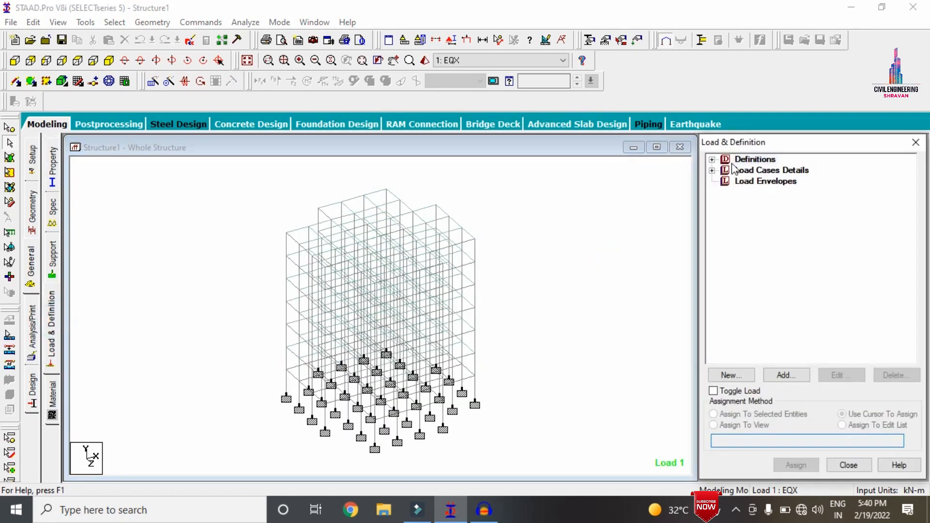
pyautogui.click(711, 171)
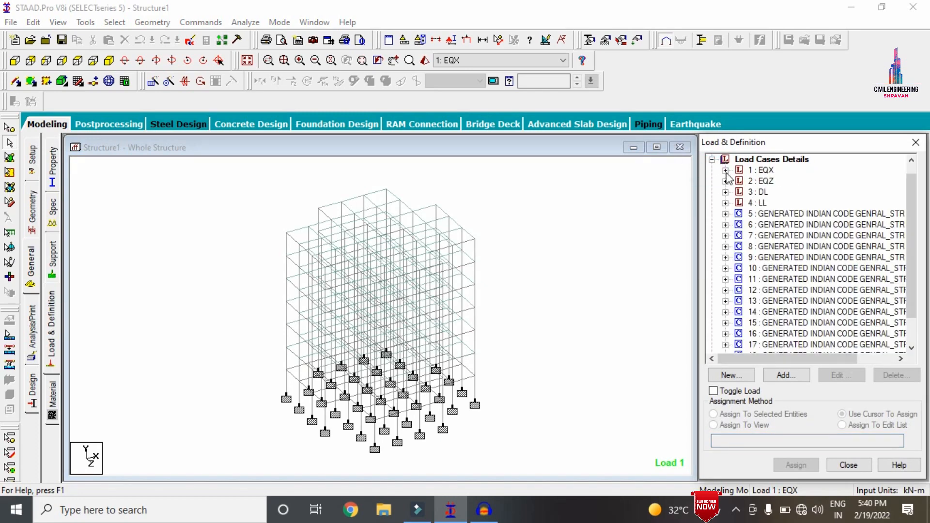
pyautogui.click(711, 160)
pyautogui.click(712, 160)
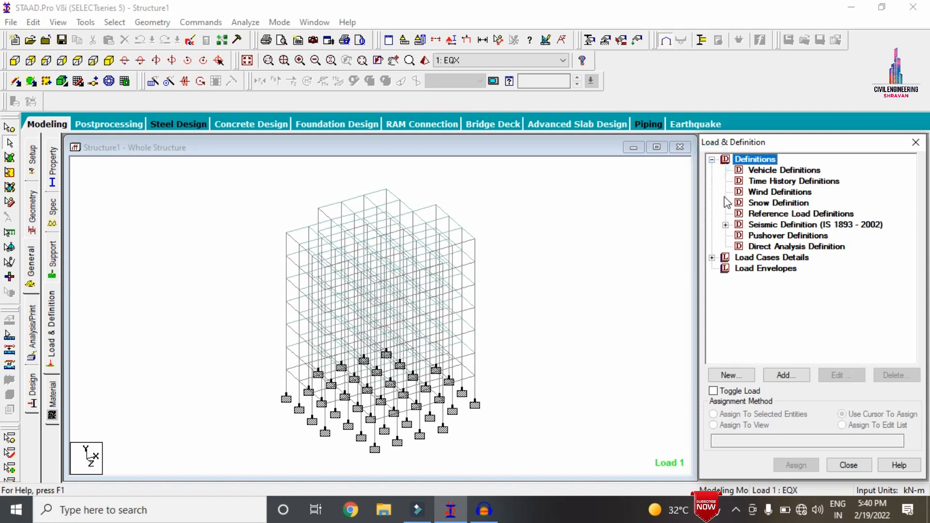
pyautogui.click(726, 225)
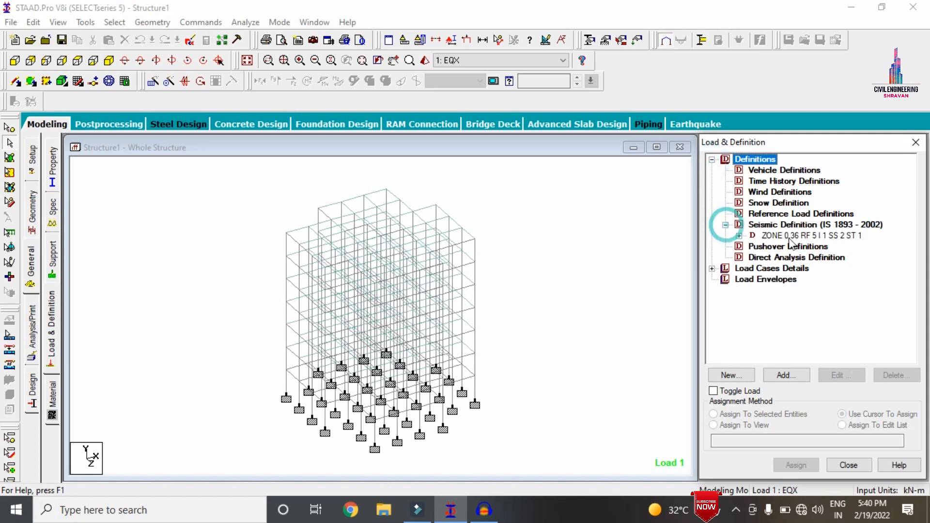
pyautogui.click(739, 235)
pyautogui.click(799, 236)
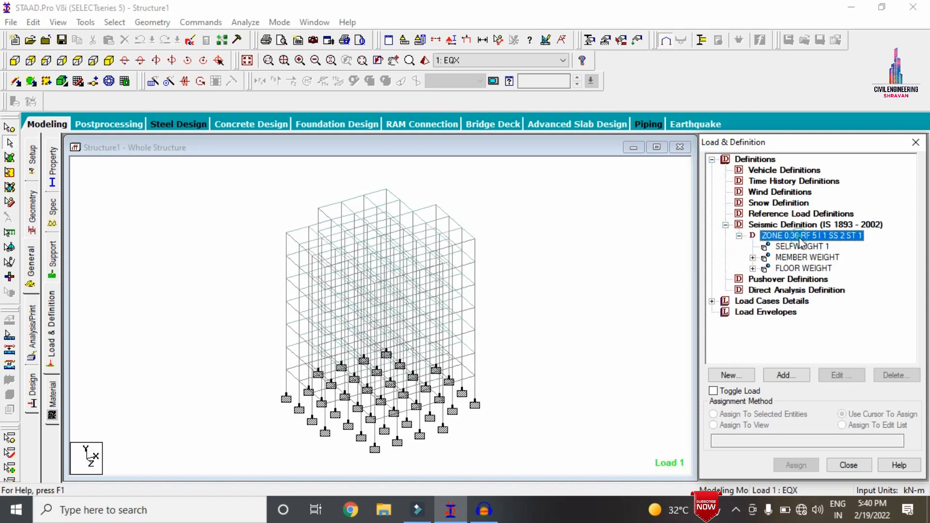
pyautogui.click(843, 375)
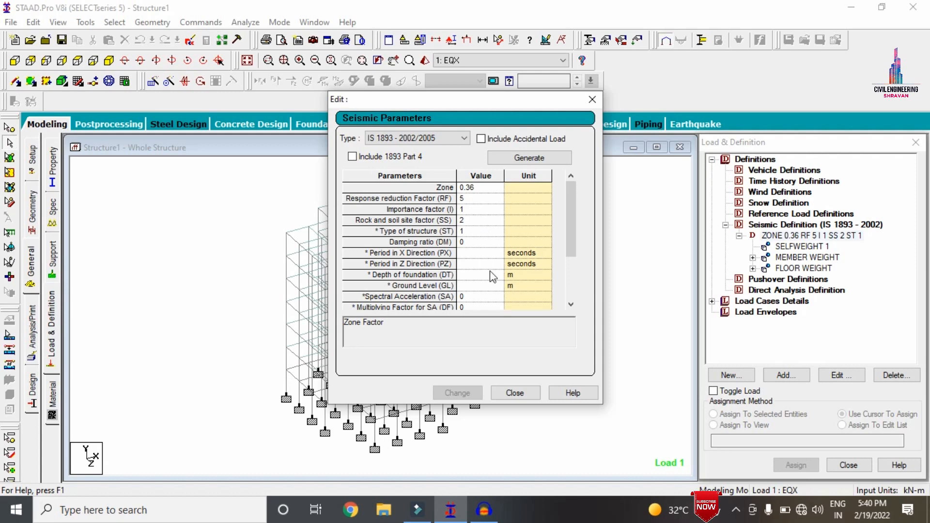
pyautogui.click(514, 392)
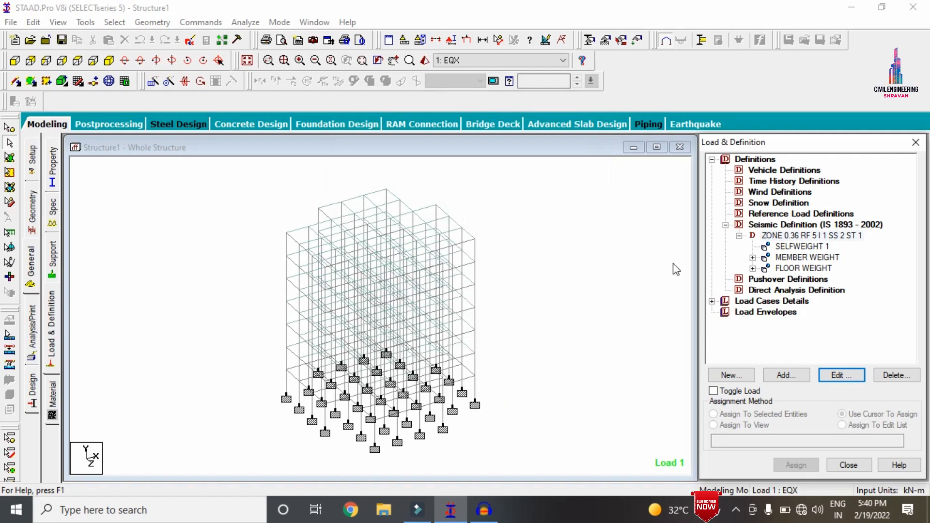
# Examine the loads contained in the EQX, EQZ, DL and LL load cases
pyautogui.click(712, 301)
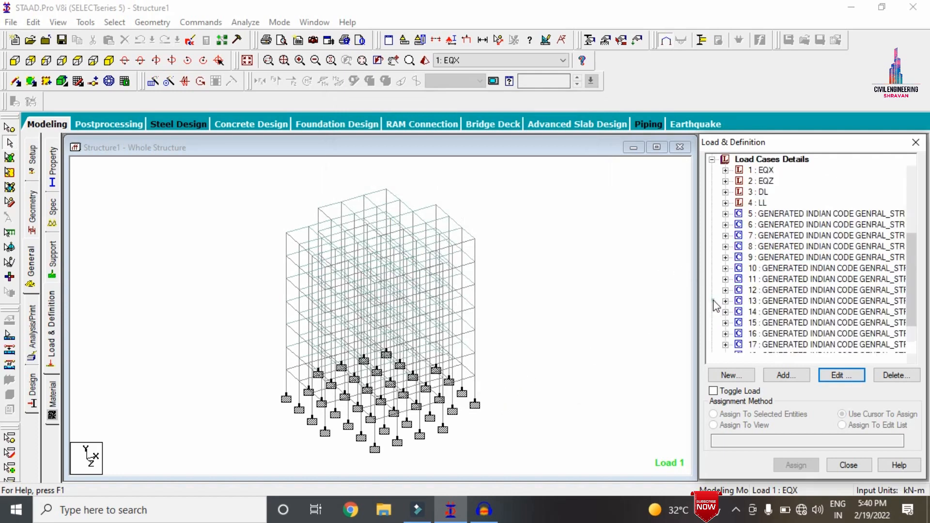
pyautogui.click(725, 170)
pyautogui.click(725, 334)
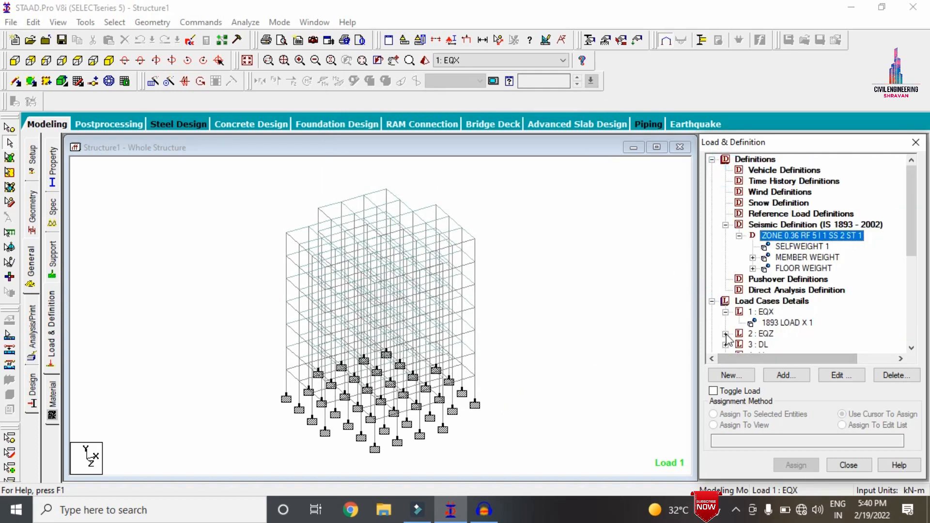
pyautogui.scroll(-1, 793, 183)
pyautogui.click(725, 323)
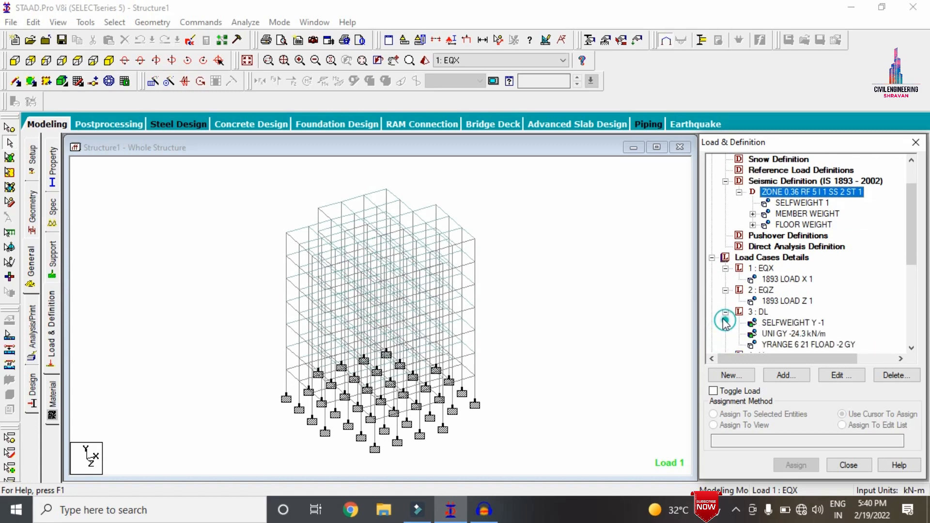
pyautogui.scroll(-1, 722, 317)
pyautogui.click(725, 312)
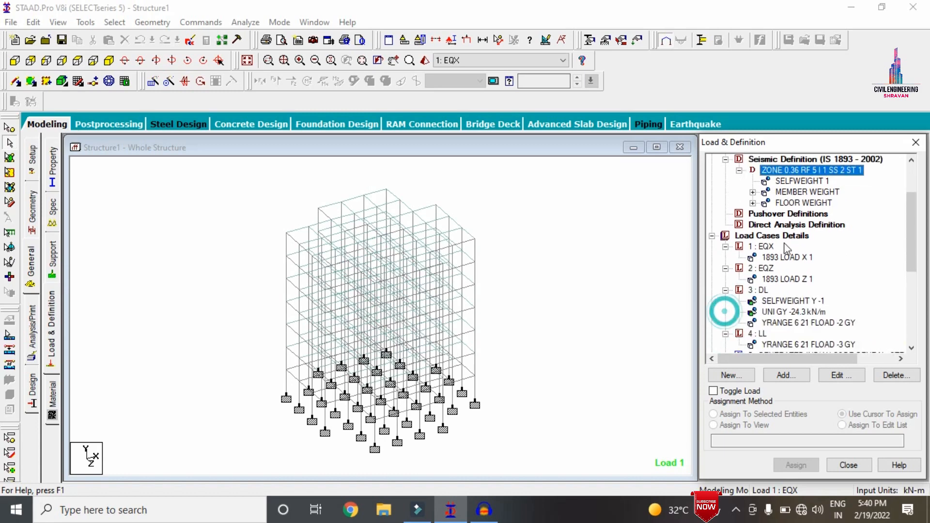
pyautogui.scroll(-2, 794, 241)
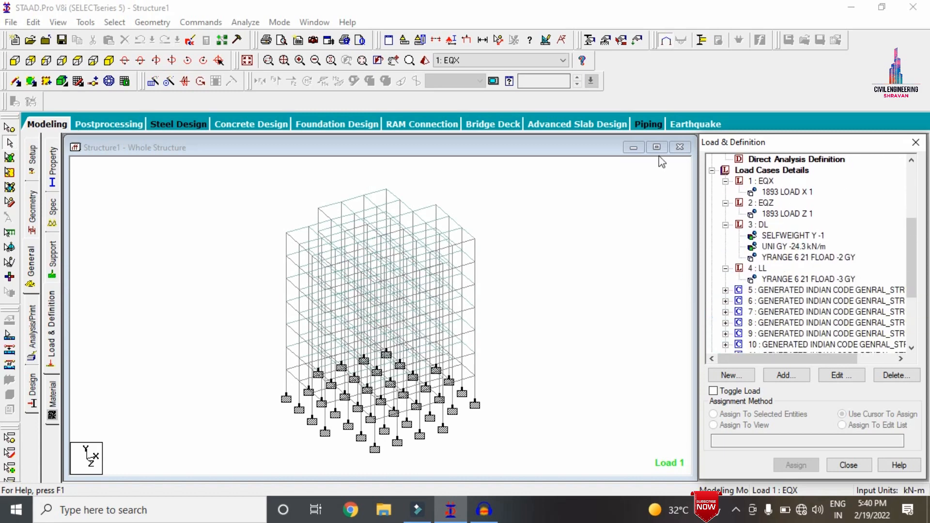
# Define the analysis command for the whole structure and run the analysis
pyautogui.click(32, 327)
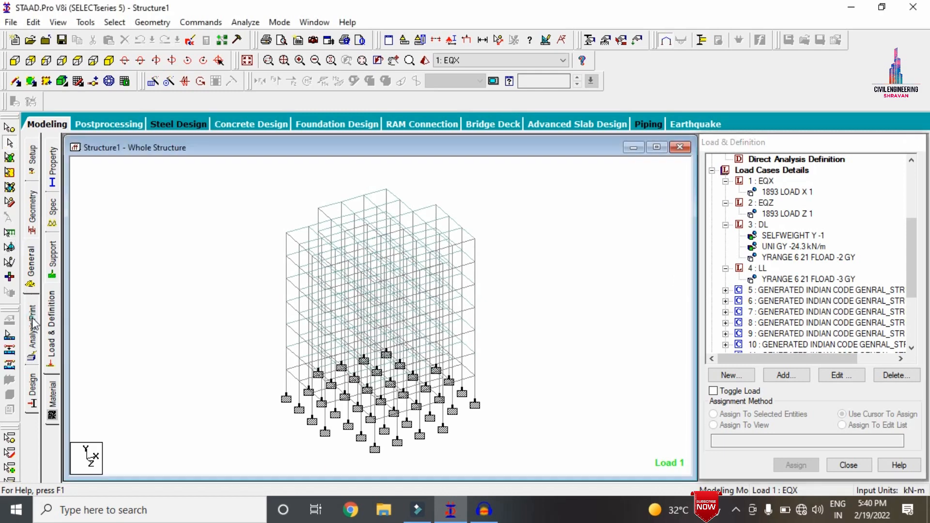
pyautogui.click(435, 400)
pyautogui.click(531, 400)
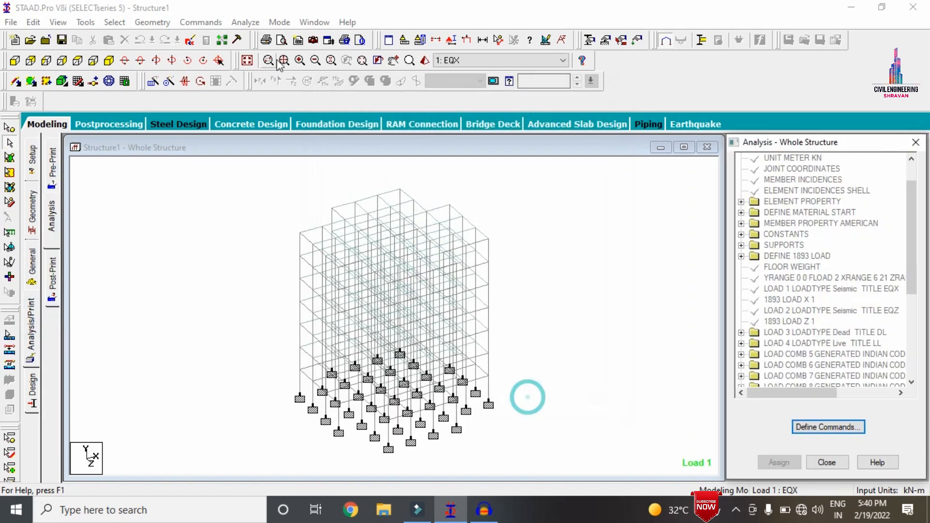
pyautogui.click(253, 26)
pyautogui.click(263, 38)
pyautogui.press('Return')
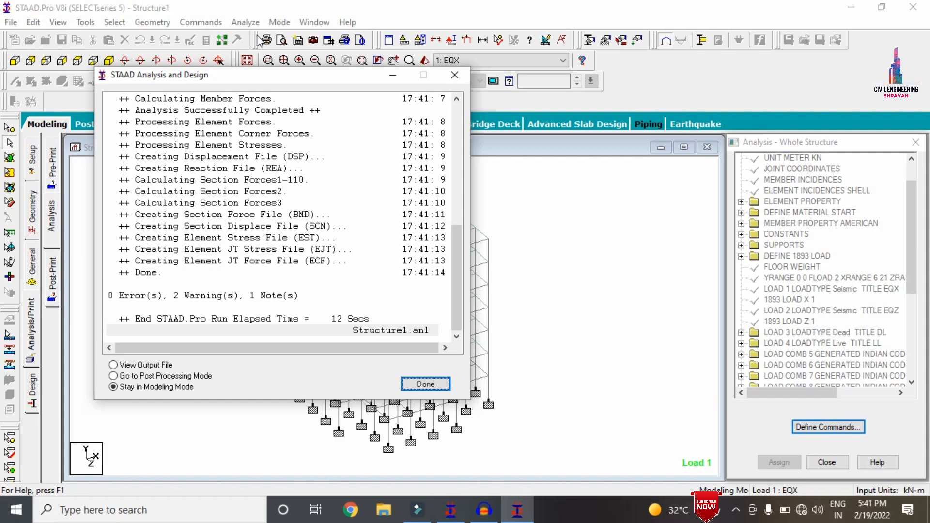
# Go to post-processing mode with all load cases selected for the results
pyautogui.click(196, 378)
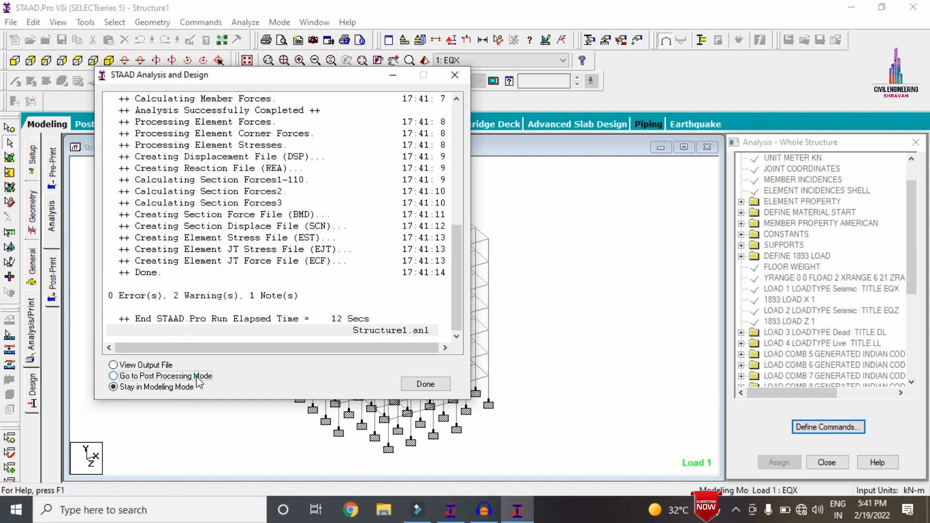
pyautogui.click(425, 384)
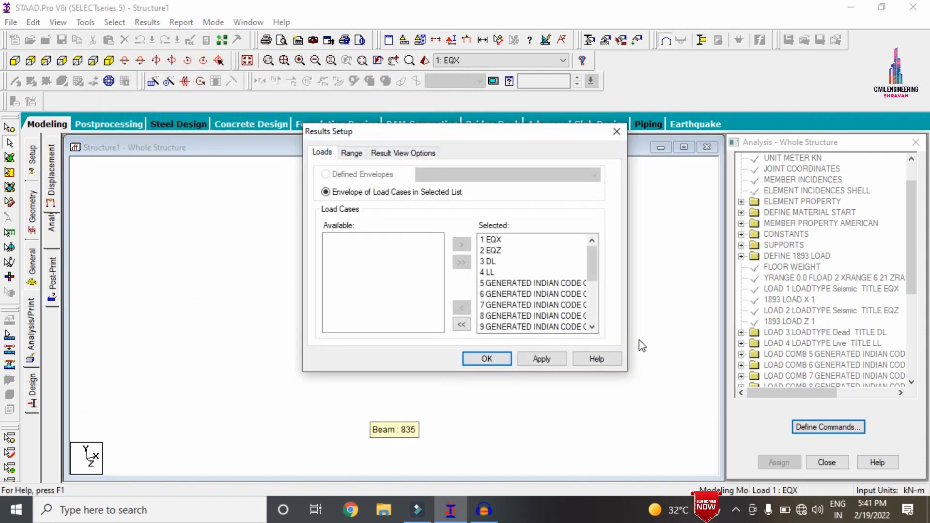
pyautogui.click(485, 358)
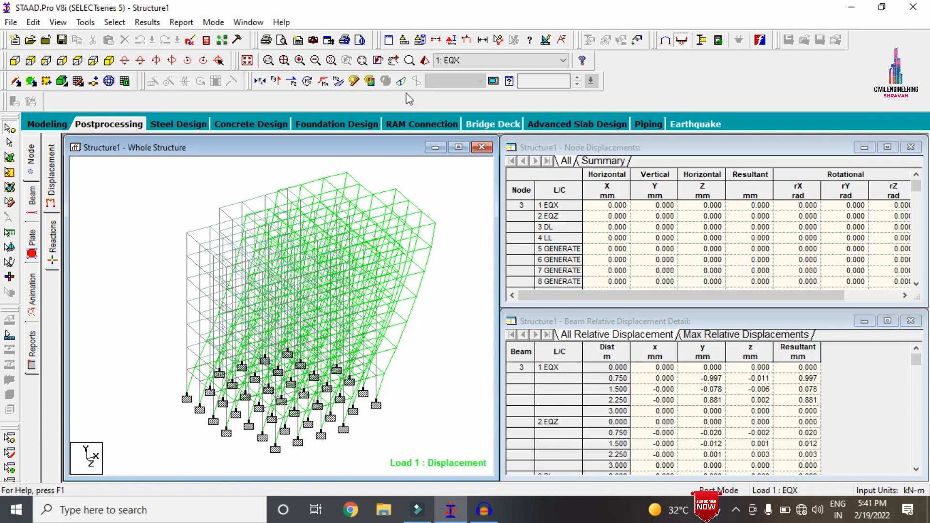
# Display the structure's displacement for load case 2: EQZ, followed by load case 3: DL
pyautogui.click(438, 61)
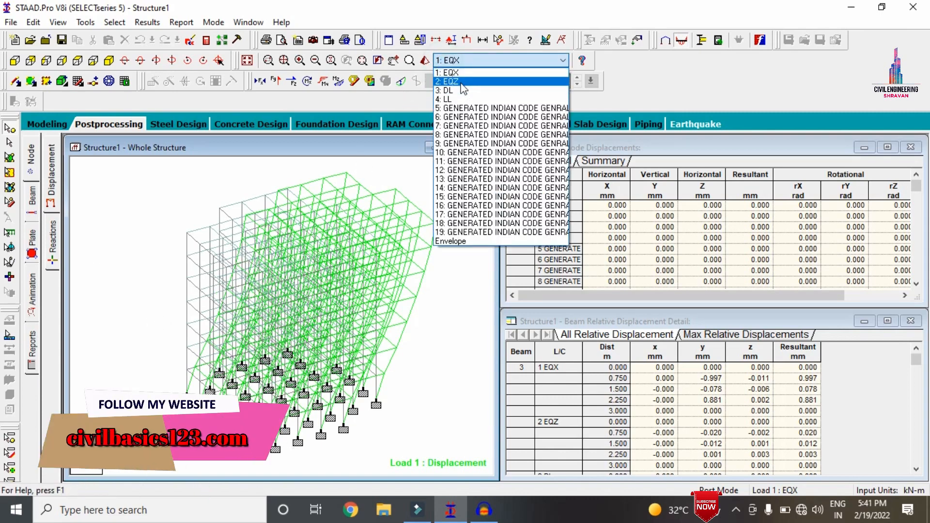
pyautogui.click(461, 85)
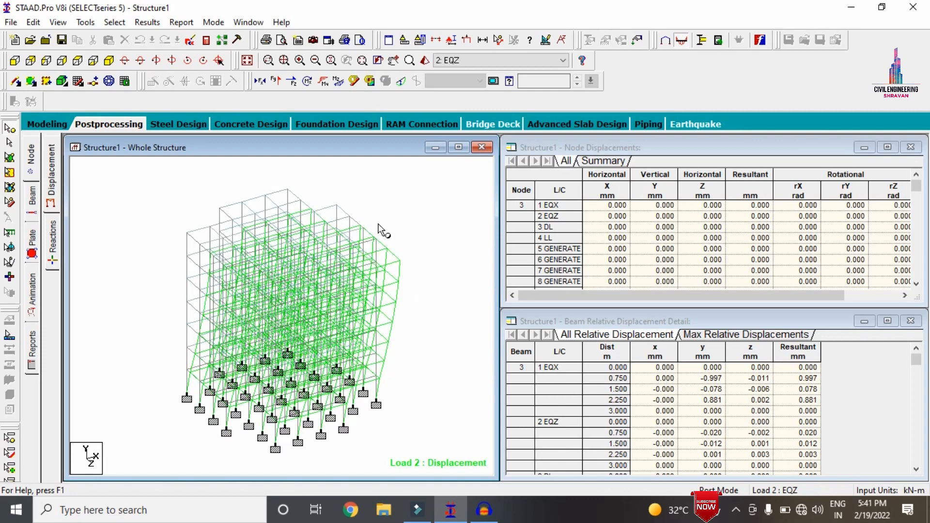
pyautogui.click(472, 60)
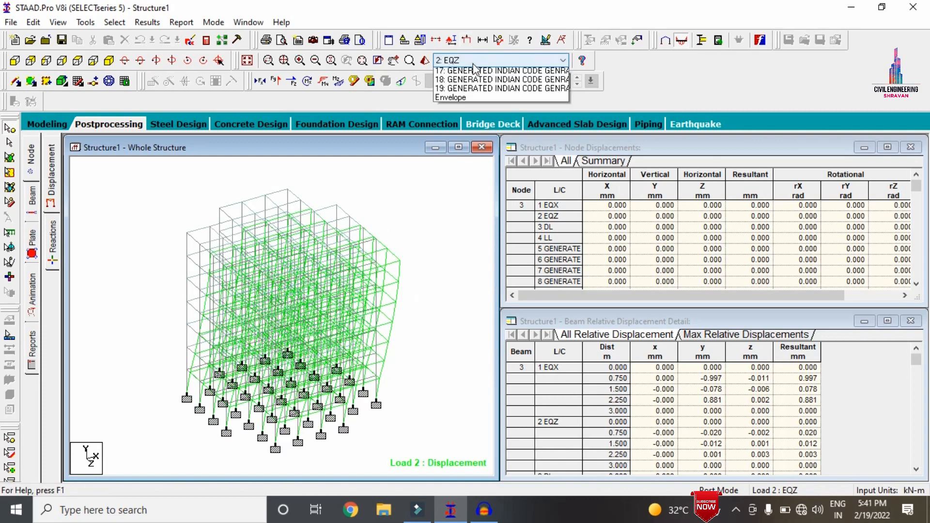
pyautogui.click(467, 90)
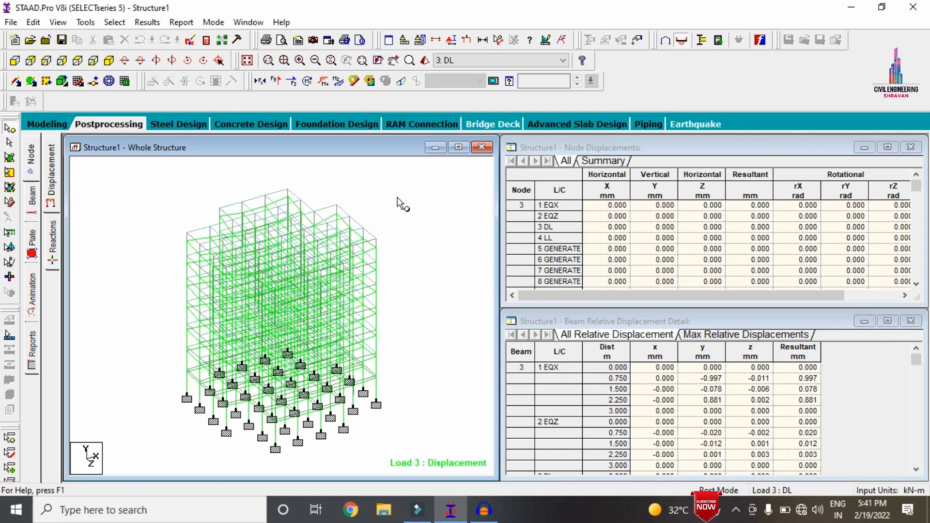
# View the structure from the front and display its displacement for load case 4: LL
pyautogui.click(13, 62)
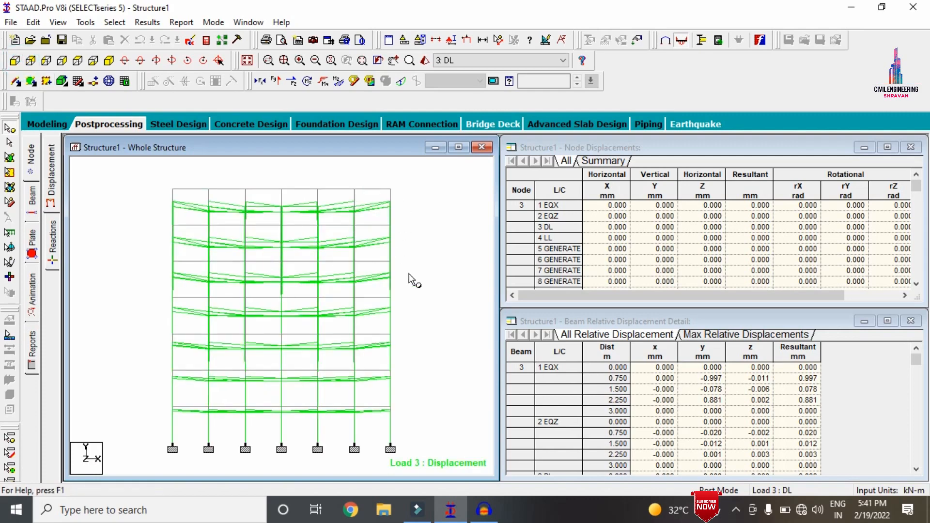
pyautogui.click(462, 60)
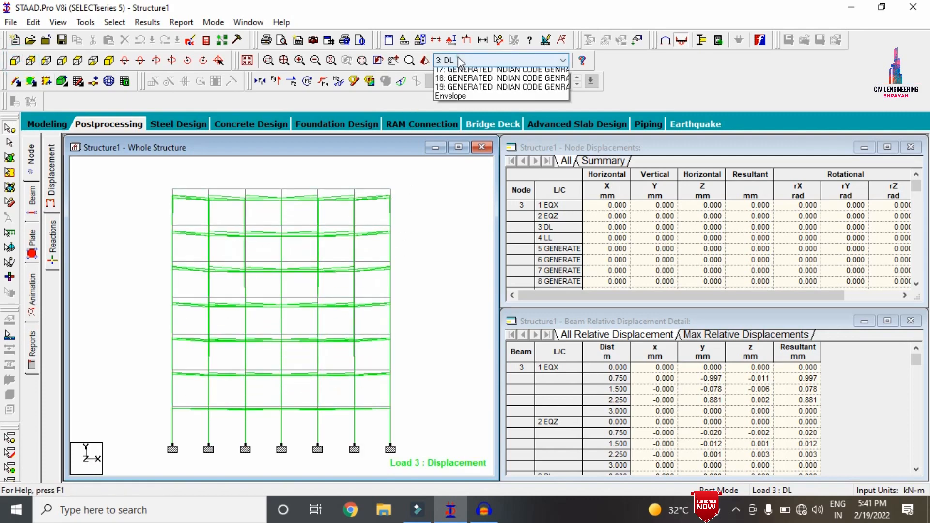
pyautogui.click(465, 99)
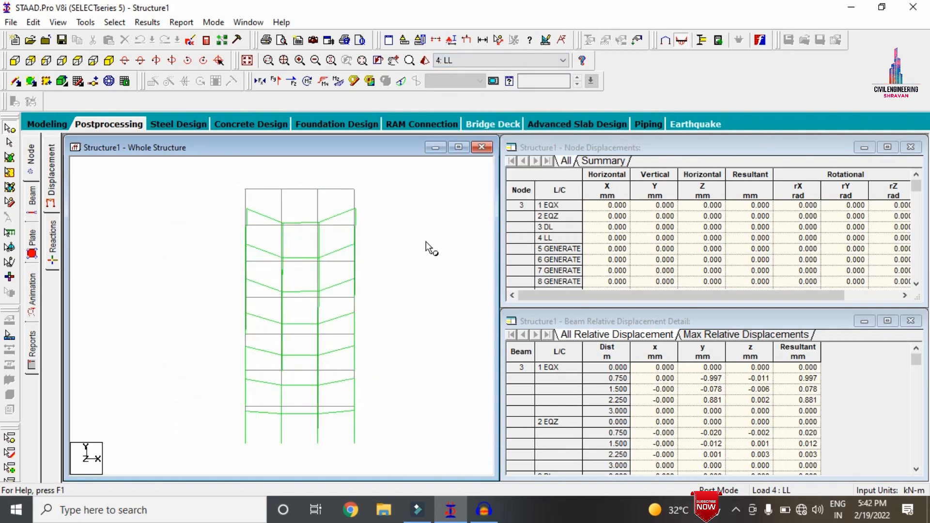
# Display the structure's displacement for load case 1: EQX in an isometric view
pyautogui.click(454, 59)
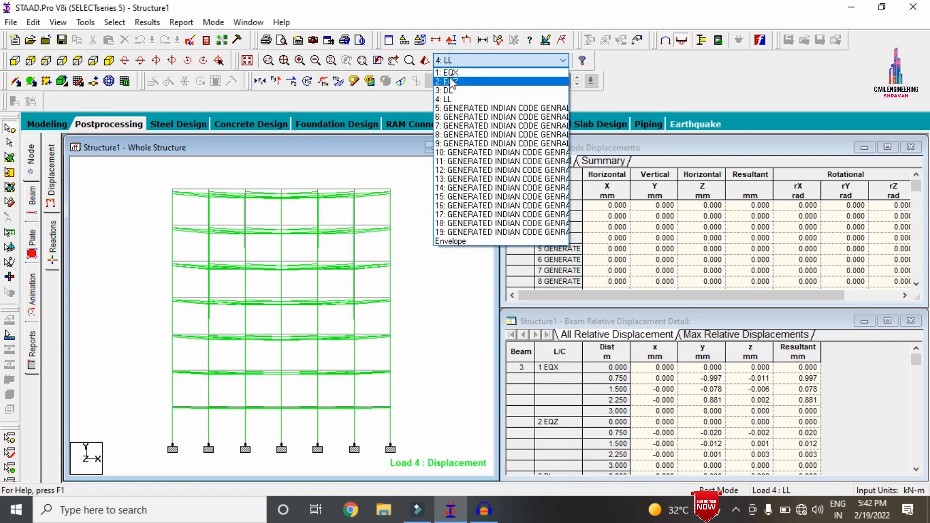
pyautogui.click(453, 70)
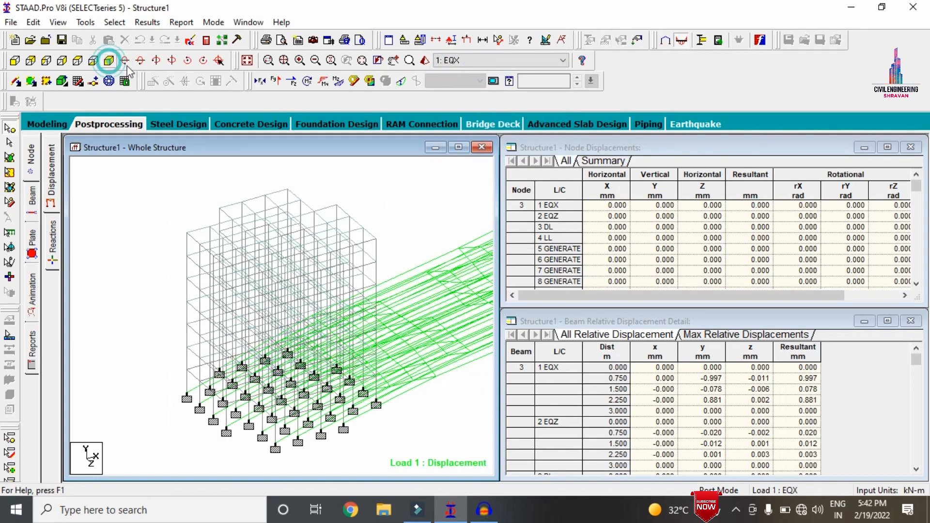
pyautogui.click(109, 60)
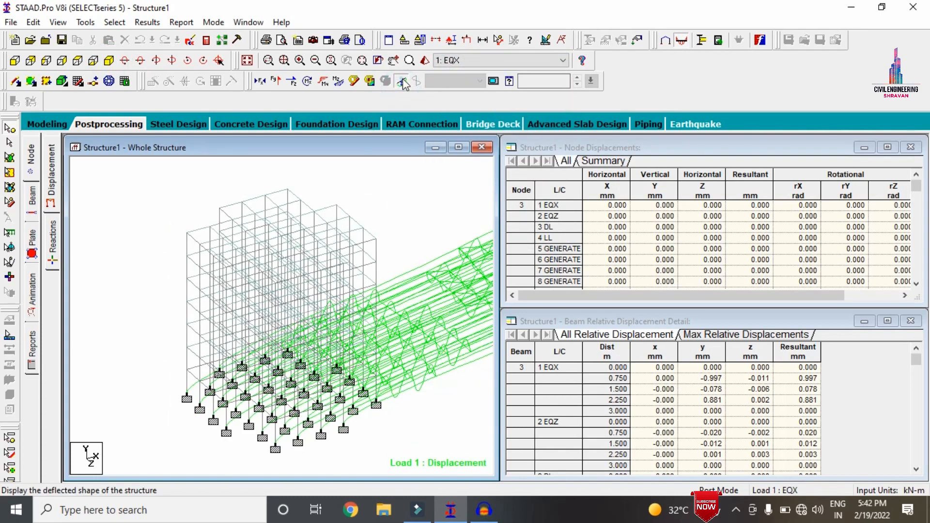
# Replace the deflected shape with the Shear Y diagram, followed by the Bending Z diagram, for load case 1: EQX
pyautogui.click(401, 82)
pyautogui.click(276, 81)
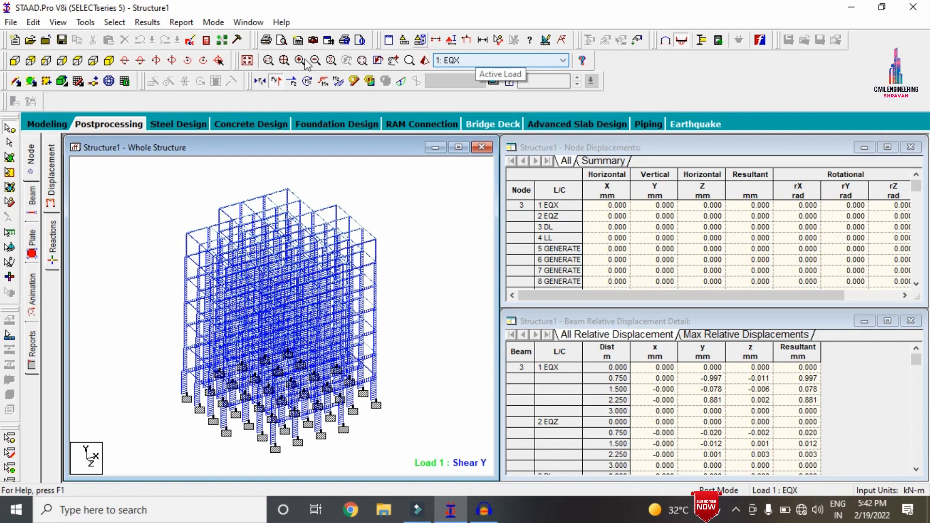
pyautogui.click(275, 81)
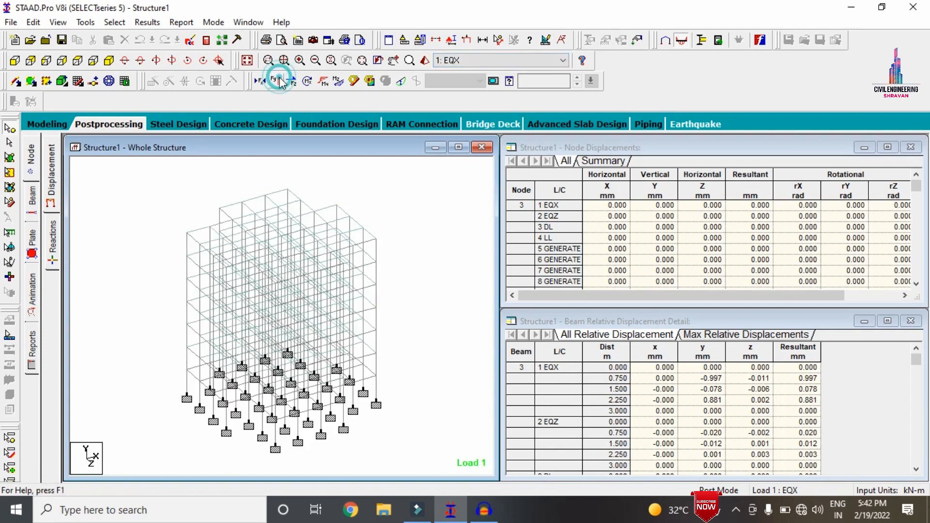
pyautogui.click(323, 82)
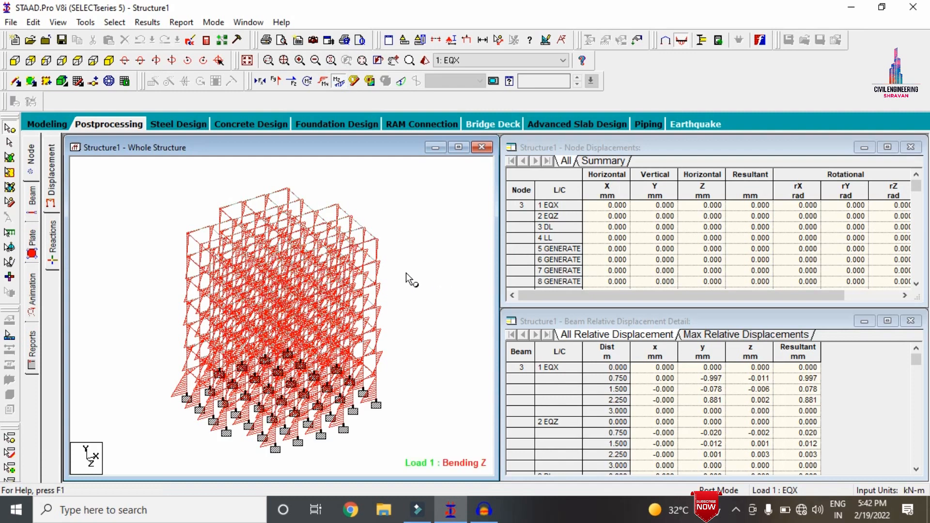
# Display the Bending Z diagram for load case 2: EQZ, followed by load case 3: DL
pyautogui.click(468, 60)
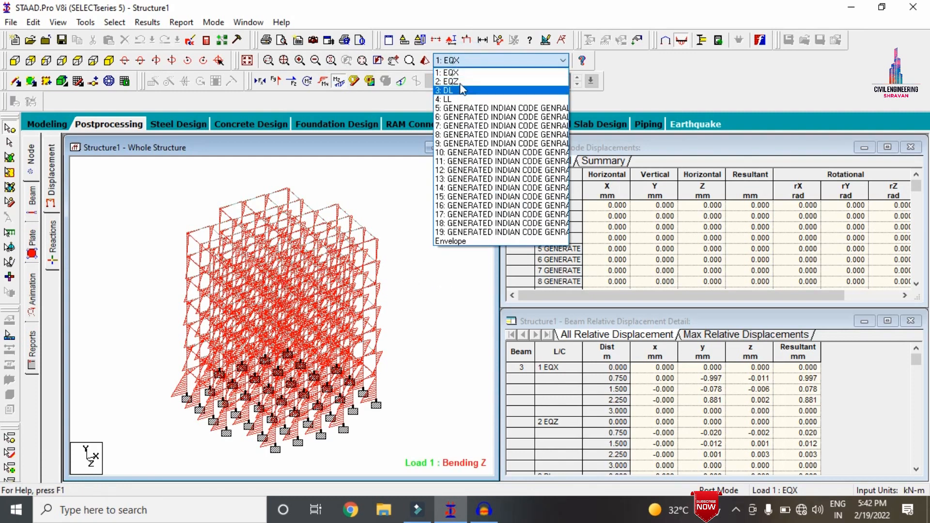
pyautogui.click(463, 81)
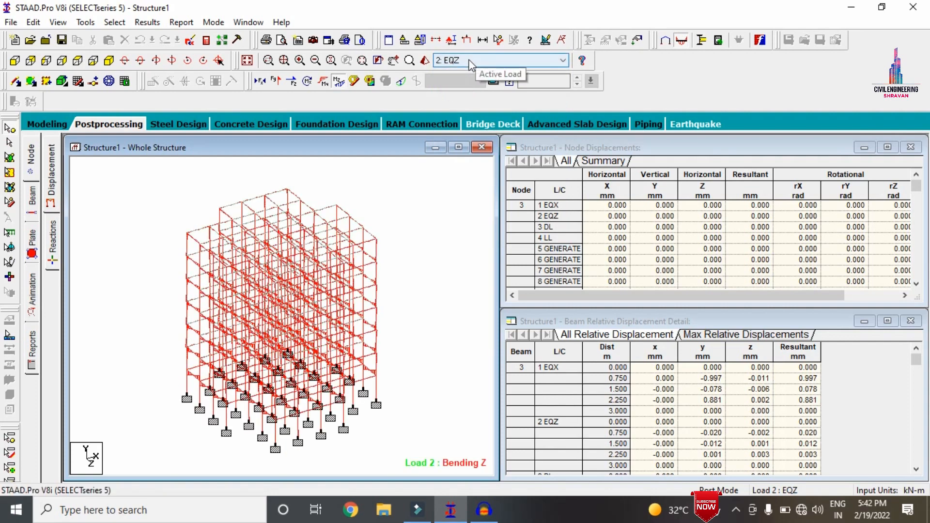
pyautogui.click(469, 60)
pyautogui.click(456, 90)
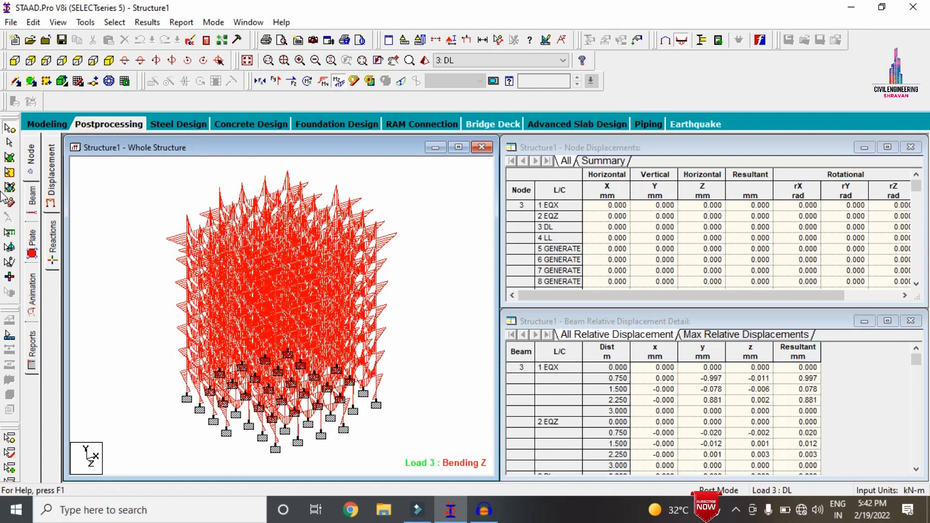
# Show the plate stress contour of type Max Absolute for load case 3: DL
pyautogui.click(34, 239)
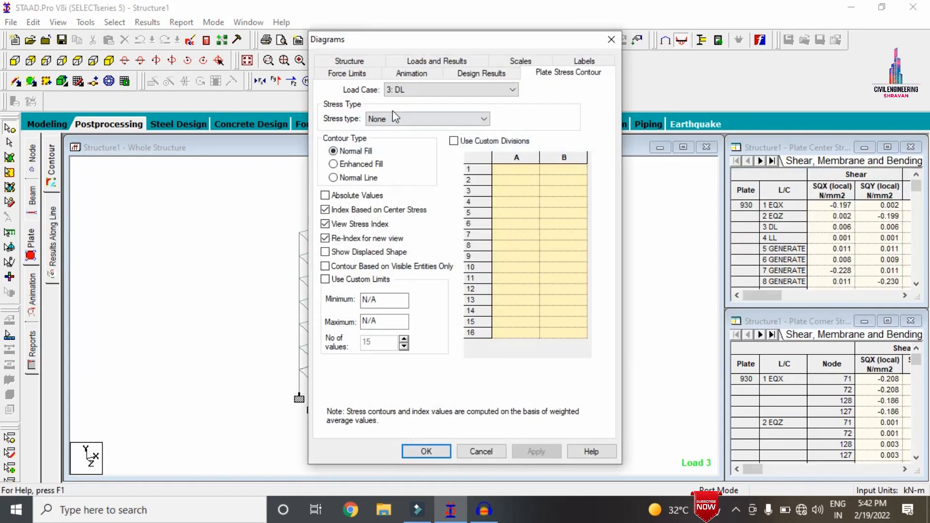
pyautogui.click(396, 118)
pyautogui.click(395, 133)
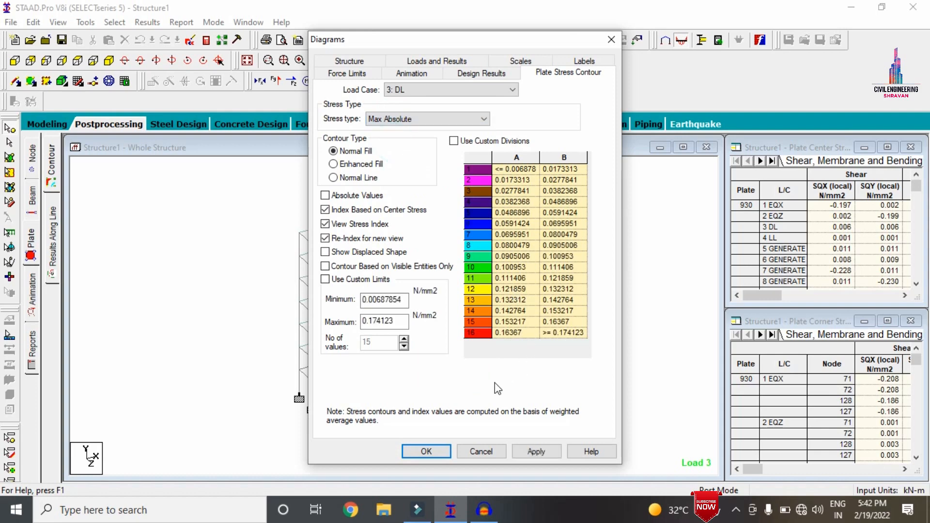
pyautogui.click(536, 451)
pyautogui.click(431, 449)
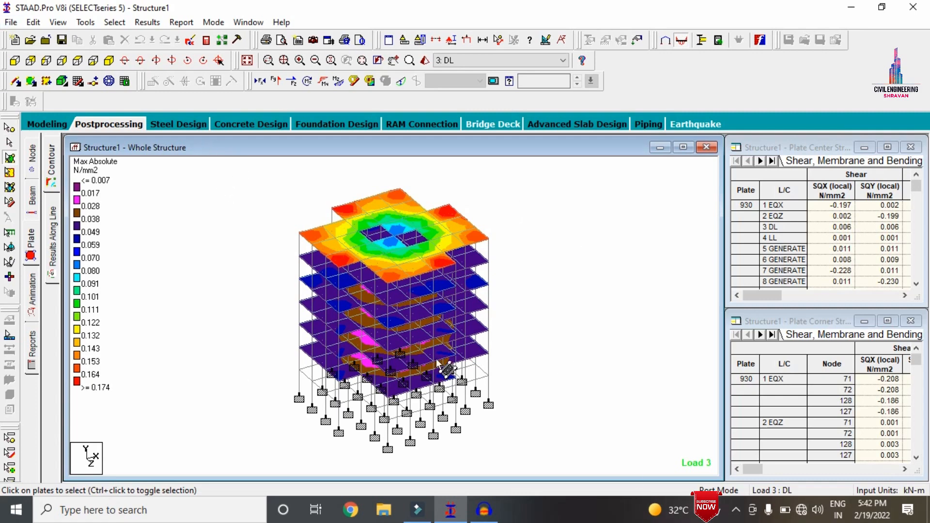
# Return to modeling mode and set the concrete design code to IS456
pyautogui.click(46, 125)
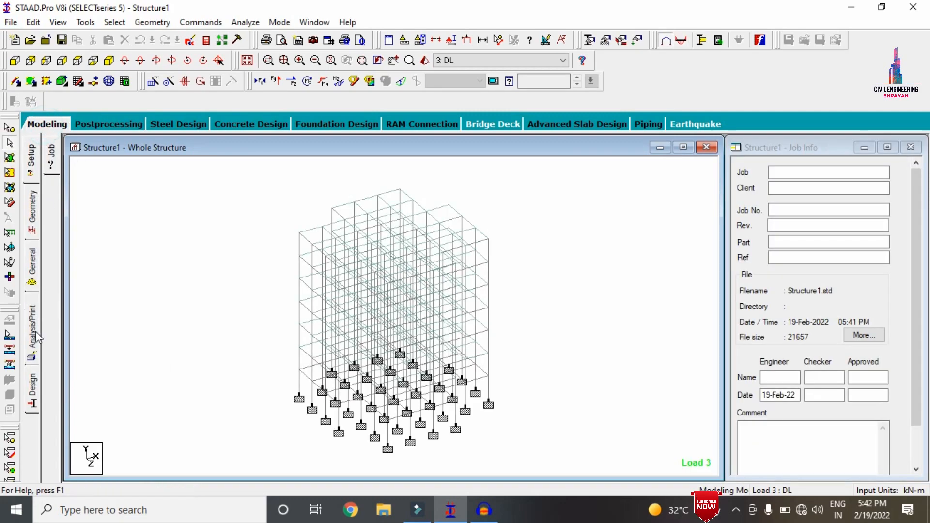
pyautogui.click(33, 382)
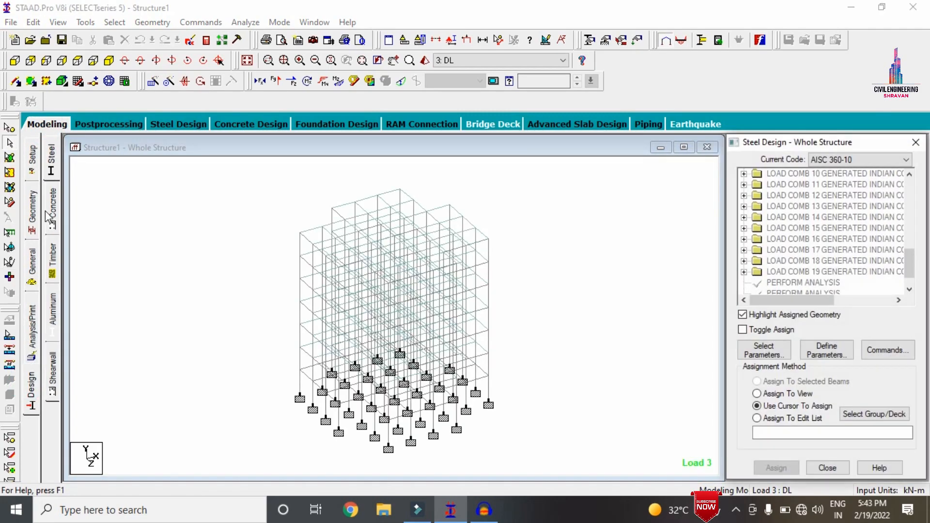
pyautogui.click(47, 212)
pyautogui.click(829, 160)
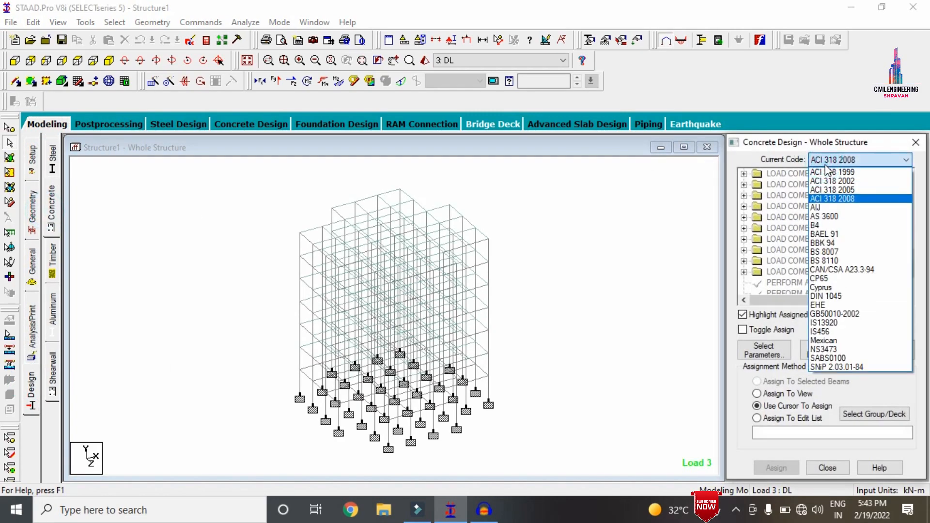
pyautogui.click(826, 165)
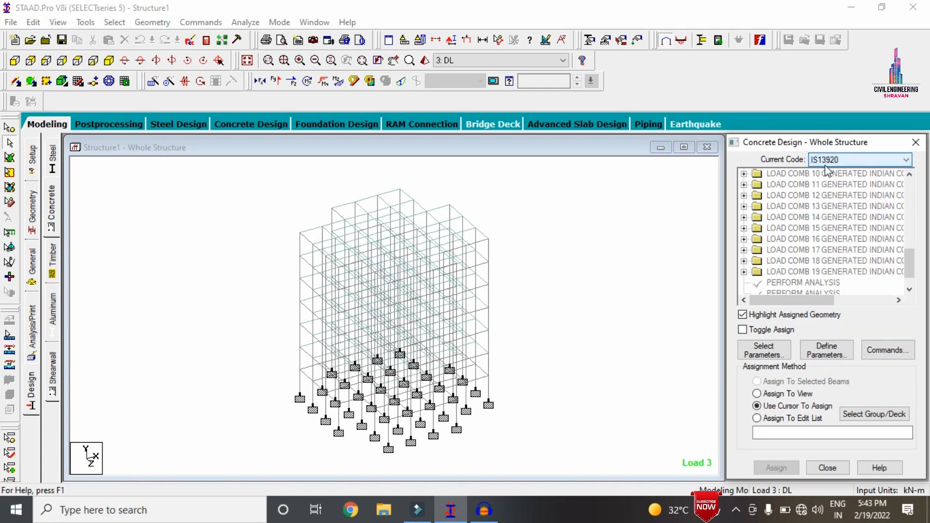
pyautogui.click(827, 165)
pyautogui.click(828, 328)
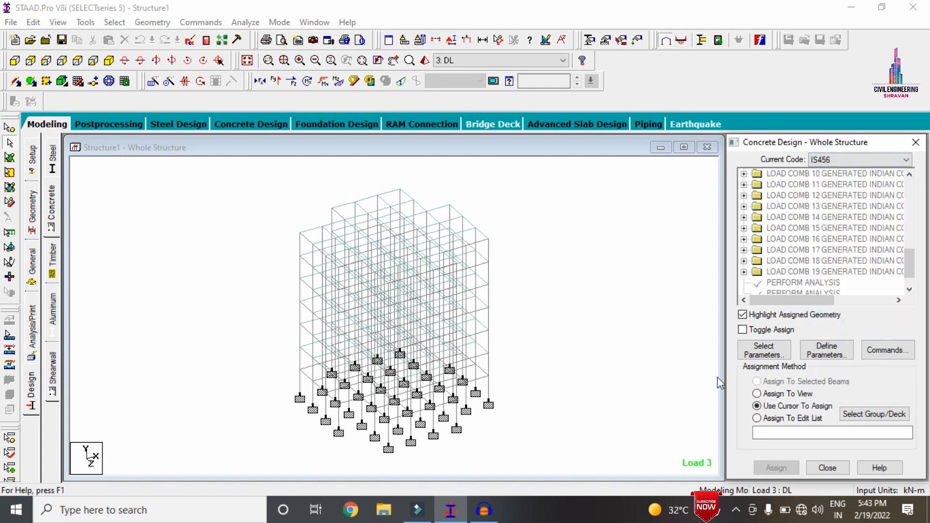
# Select the Fc, Fymain, Fysec, Maxmain and Maxsec parameters for the concrete design
pyautogui.click(764, 349)
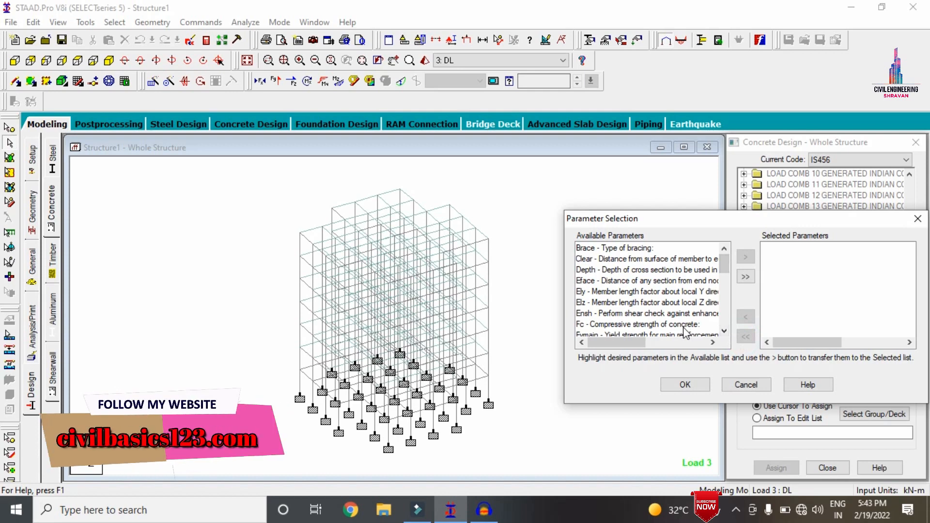
pyautogui.doubleClick(684, 325)
pyautogui.doubleClick(684, 325)
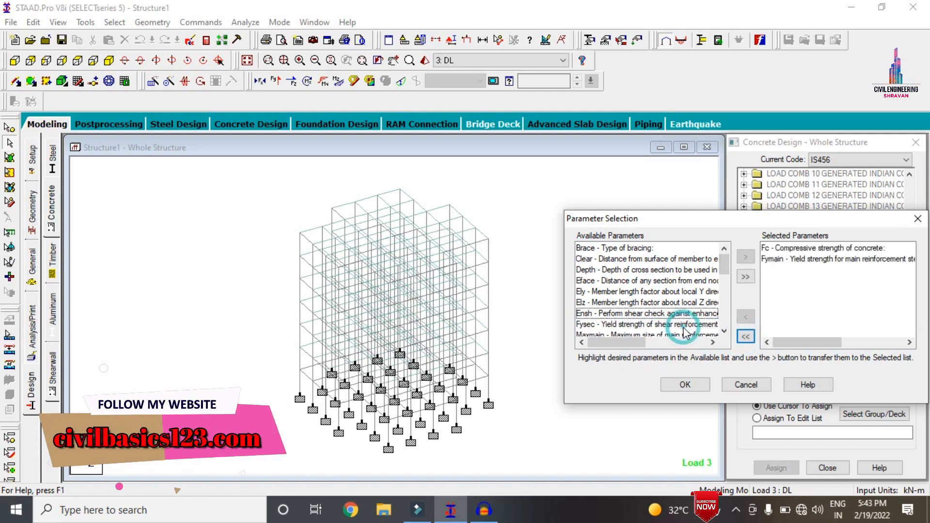
pyautogui.doubleClick(684, 325)
pyautogui.doubleClick(684, 325)
pyautogui.doubleClick(684, 326)
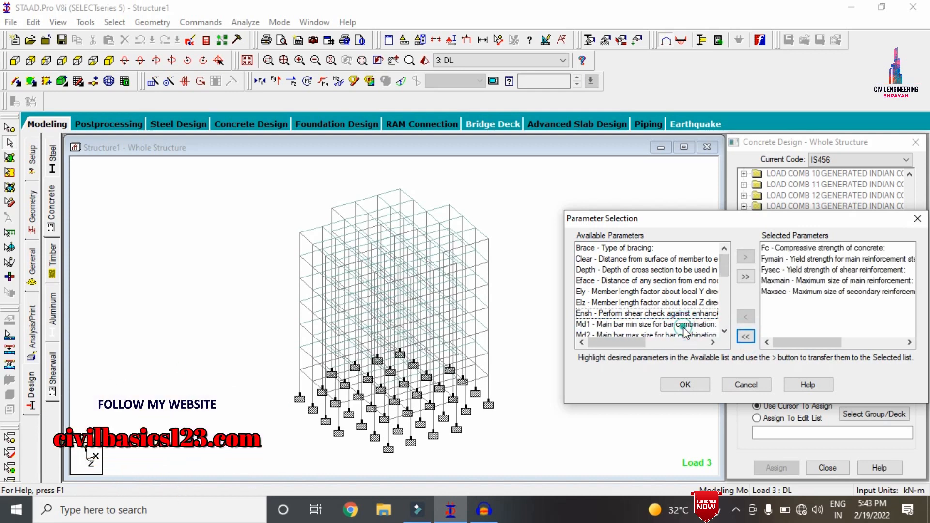
pyautogui.click(686, 386)
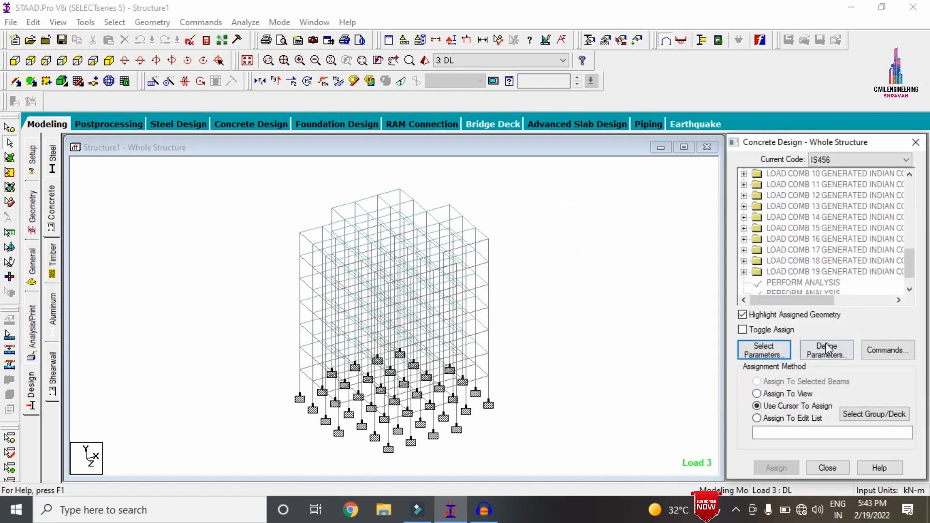
# Define the FC parameter with a concrete compressive strength of 30000 kN/m2
pyautogui.click(827, 350)
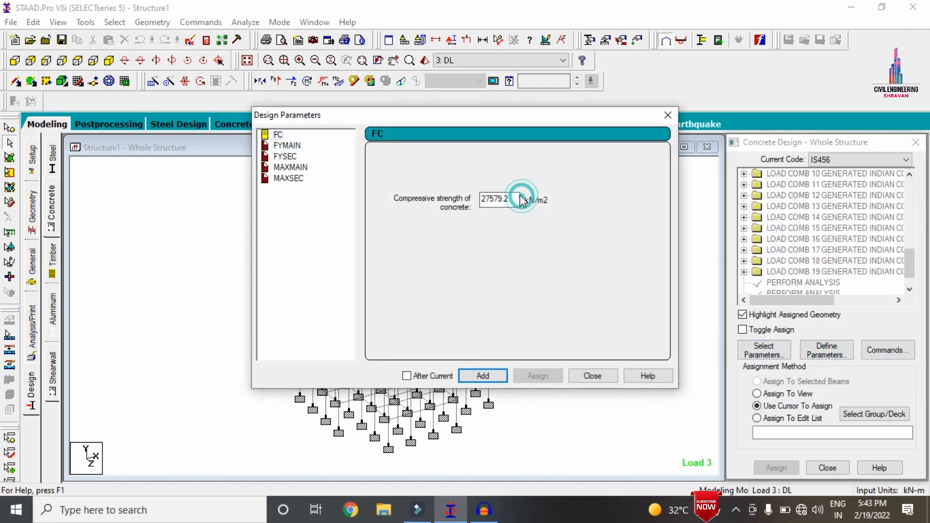
pyautogui.doubleClick(517, 199)
pyautogui.write('30000')
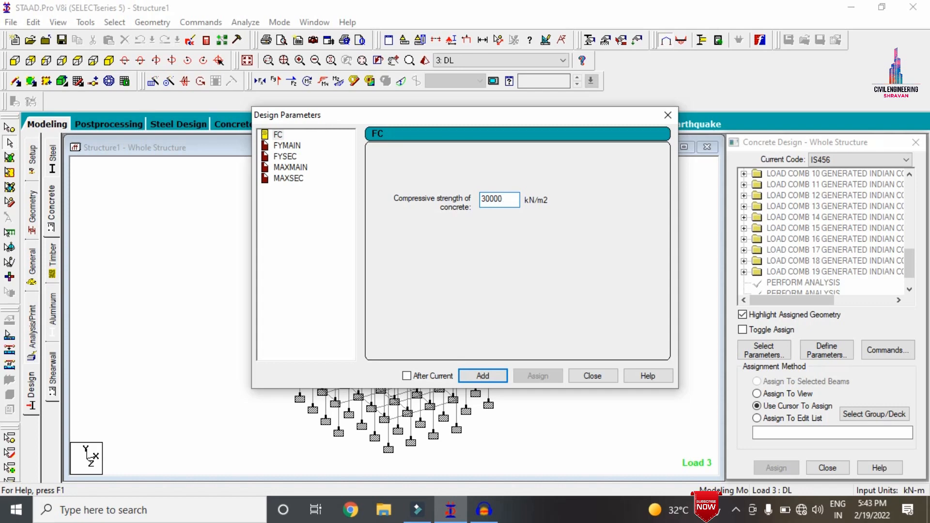
# Define the FYMAIN and FYSEC yield strengths for main and shear reinforcement as 500000 kN/m2 each
pyautogui.click(279, 147)
pyautogui.press('Tab')
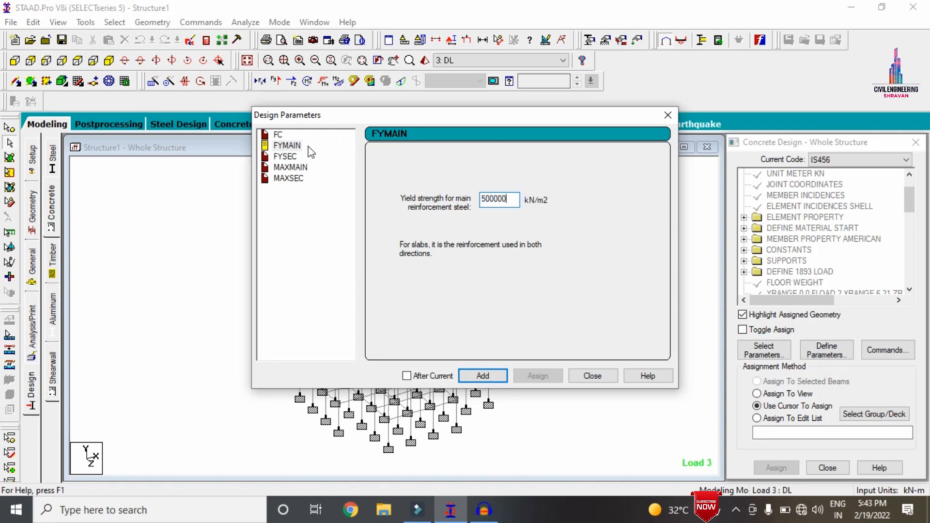
pyautogui.click(287, 157)
pyautogui.press('Tab')
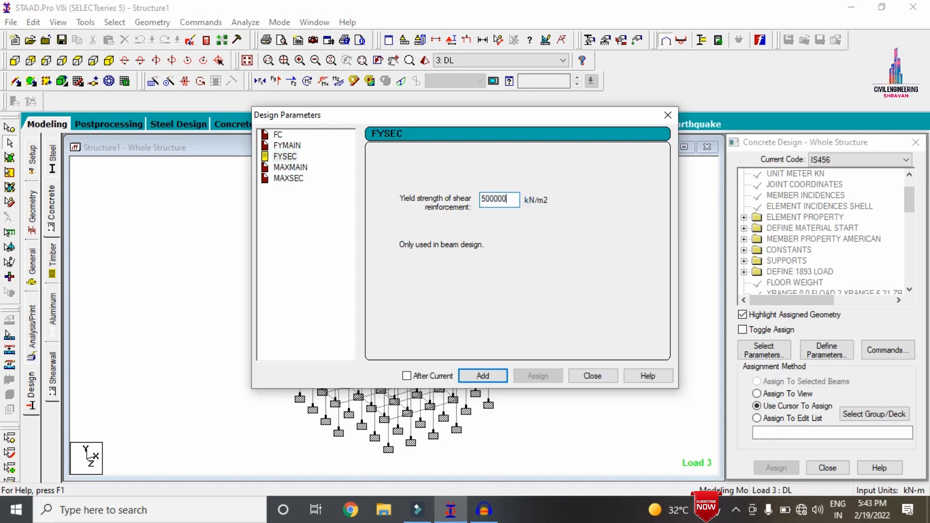
pyautogui.click(487, 377)
# Add maximum reinforcement sizes of 20 mm for MAXMAIN and 12 mm for MAXSEC, and finish defining the parameters
pyautogui.click(285, 167)
pyautogui.click(388, 226)
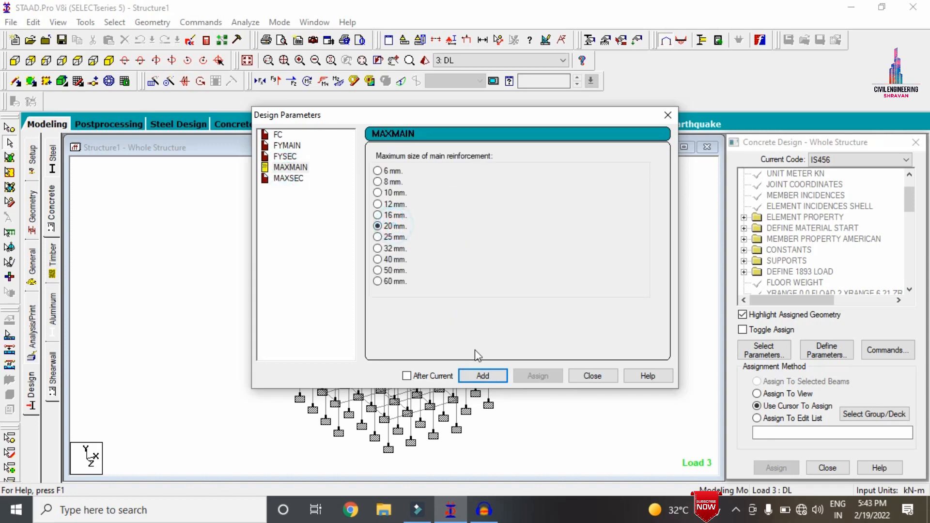
pyautogui.click(492, 375)
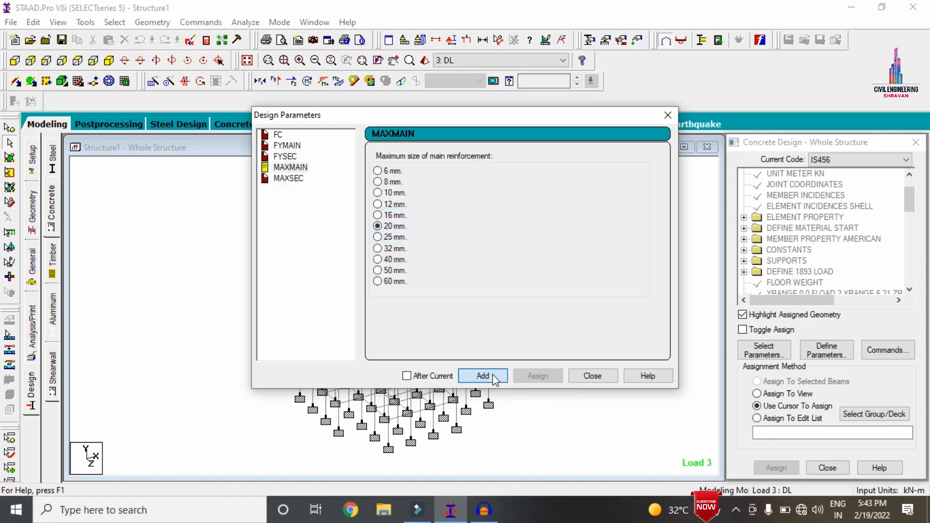
pyautogui.click(288, 179)
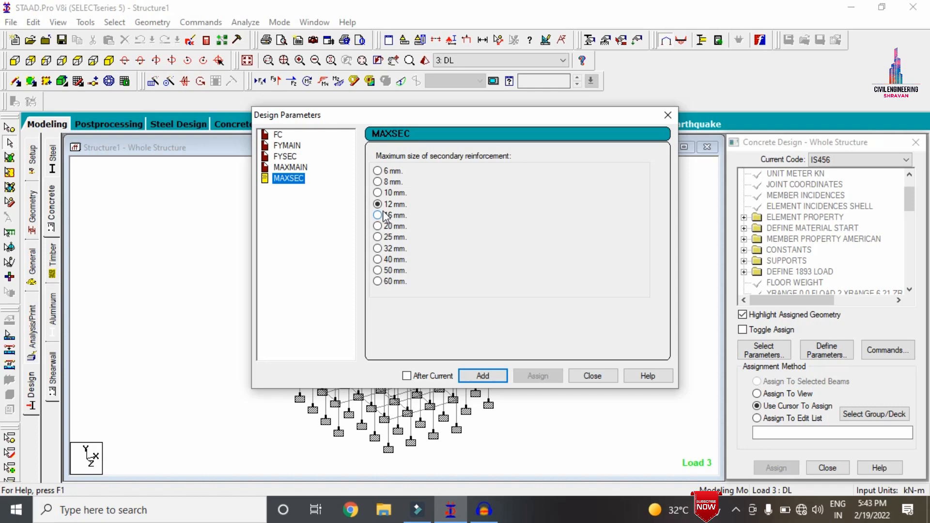
pyautogui.click(487, 373)
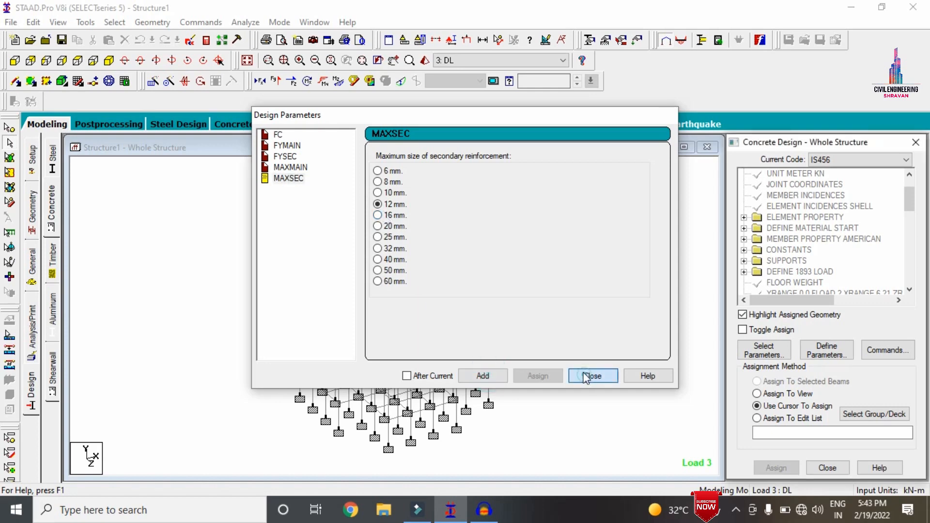
pyautogui.click(591, 376)
# Add the design commands DESIGN BEAM, DESIGN COLUMN, DESIGN SLAB/ELEMENT and TAKE OFF to the concrete design
pyautogui.click(880, 345)
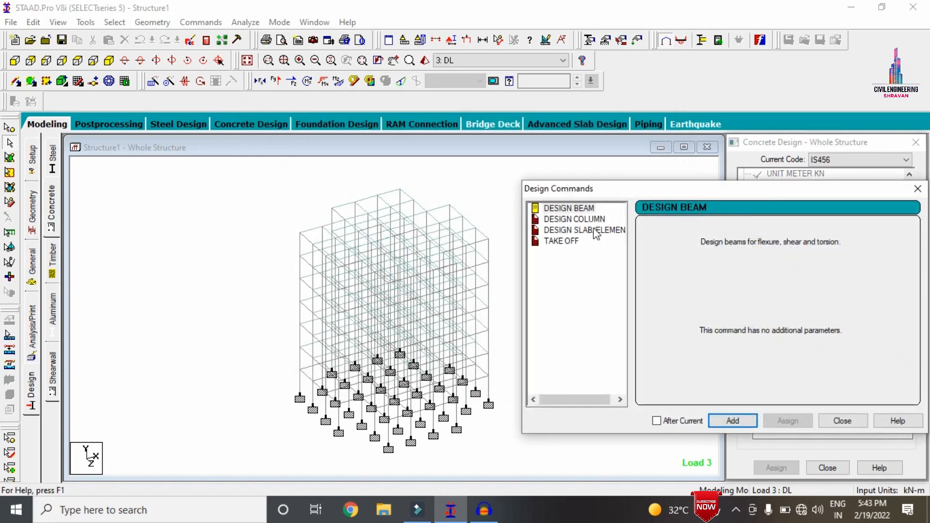
pyautogui.click(564, 209)
pyautogui.click(742, 422)
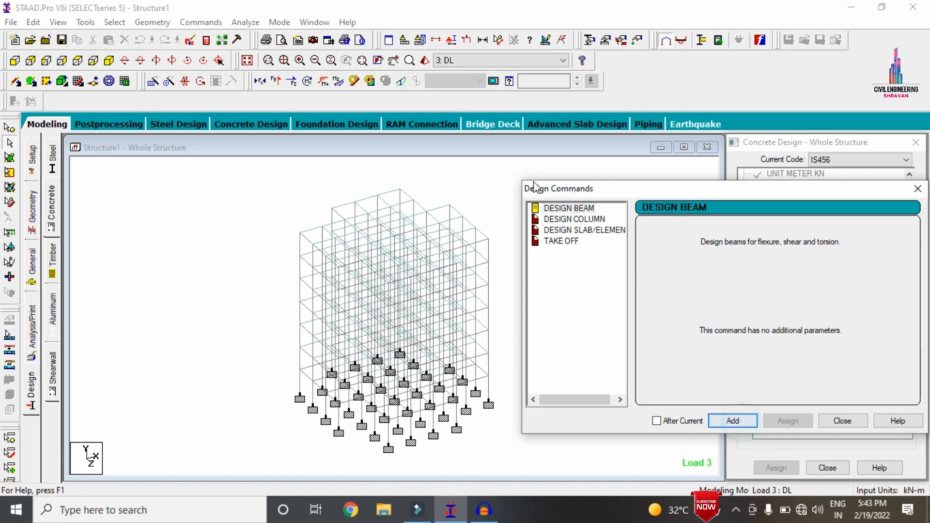
pyautogui.click(567, 221)
pyautogui.click(733, 419)
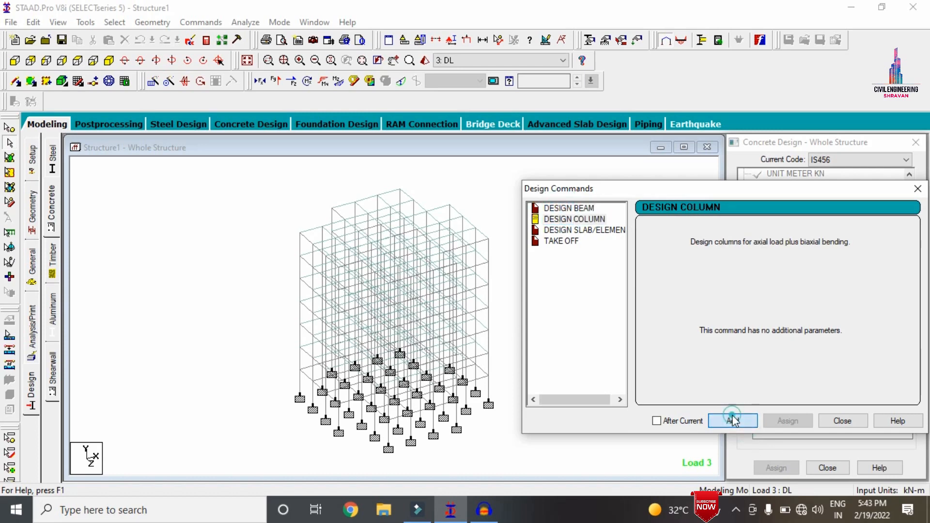
pyautogui.click(583, 230)
pyautogui.click(733, 421)
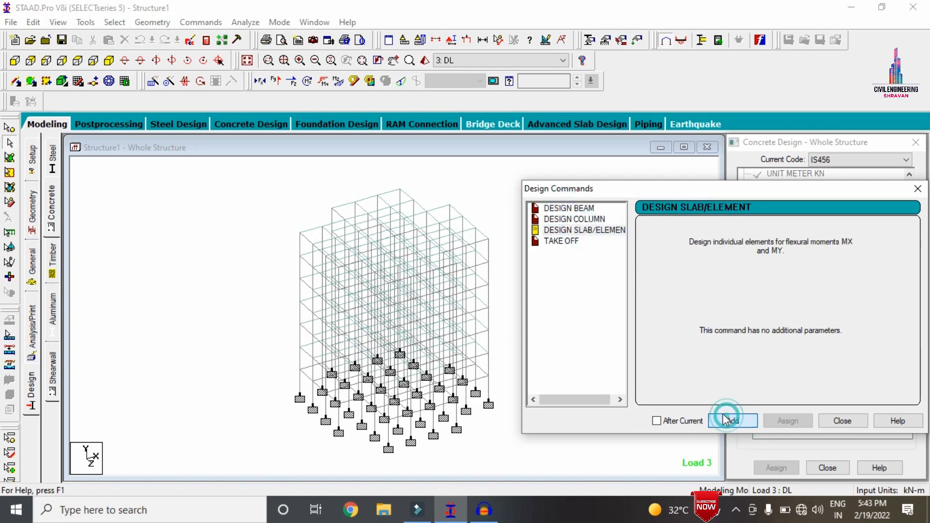
pyautogui.click(563, 241)
pyautogui.click(724, 421)
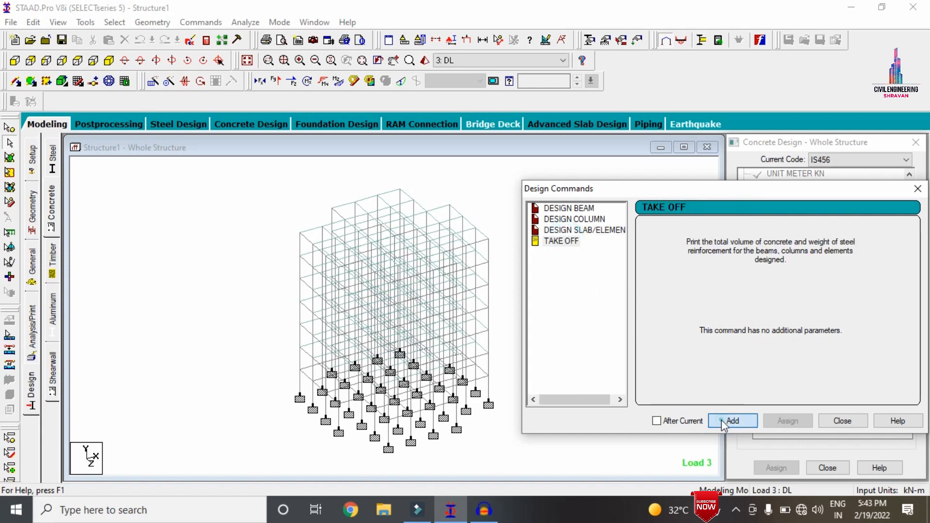
pyautogui.click(842, 421)
# Assign the FC 30000 concrete strength parameter to the whole structure using Assign To View
pyautogui.moveTo(909, 191); pyautogui.dragTo(908, 269)
pyautogui.click(795, 195)
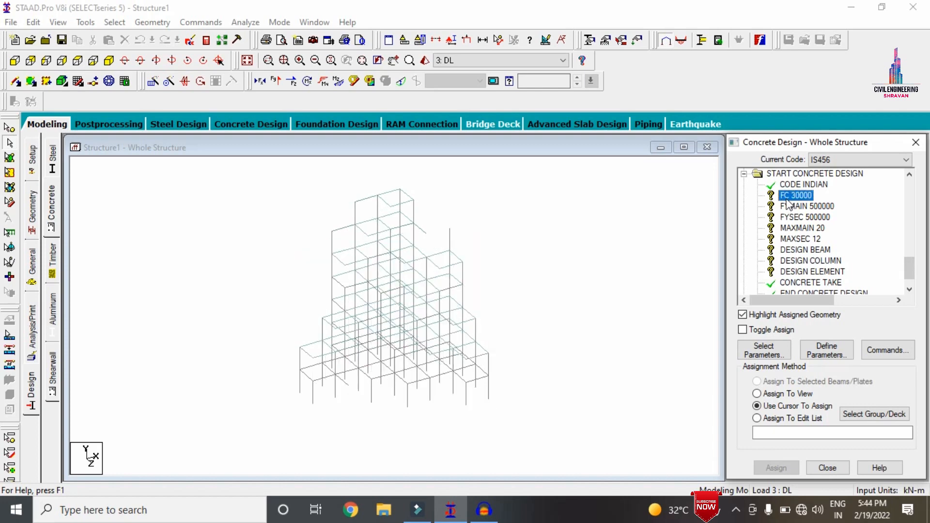
pyautogui.click(757, 393)
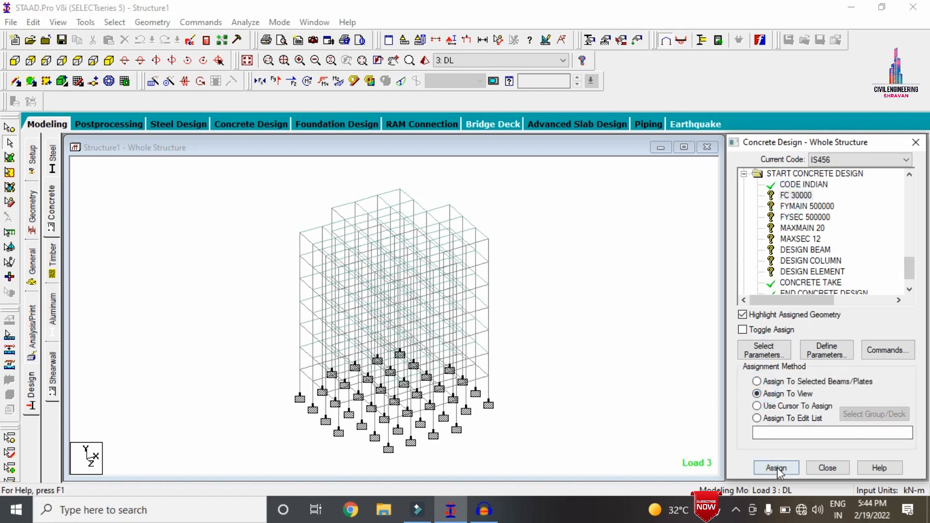
pyautogui.click(776, 467)
pyautogui.click(842, 342)
# Assign the FYMAIN 500000 and FYSEC 500000 parameters to the whole structure using Assign To View
pyautogui.click(807, 206)
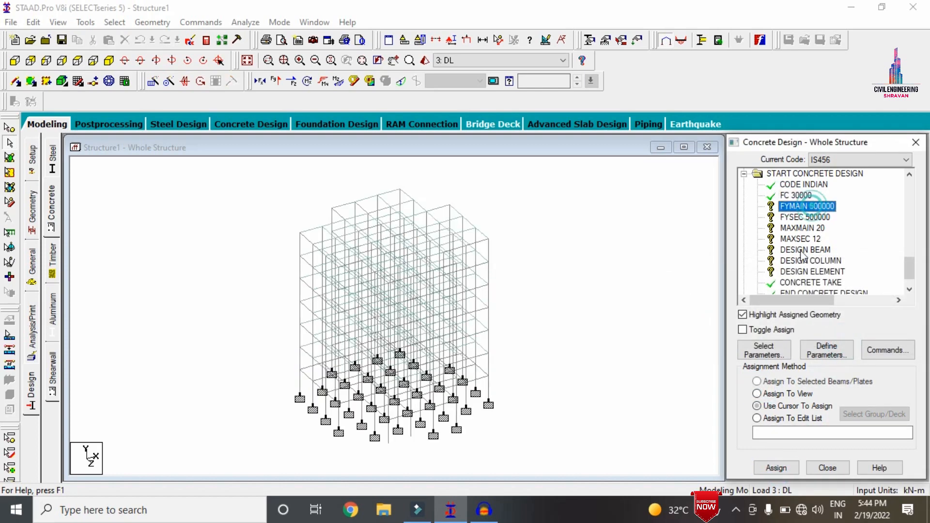
pyautogui.click(788, 393)
pyautogui.click(776, 468)
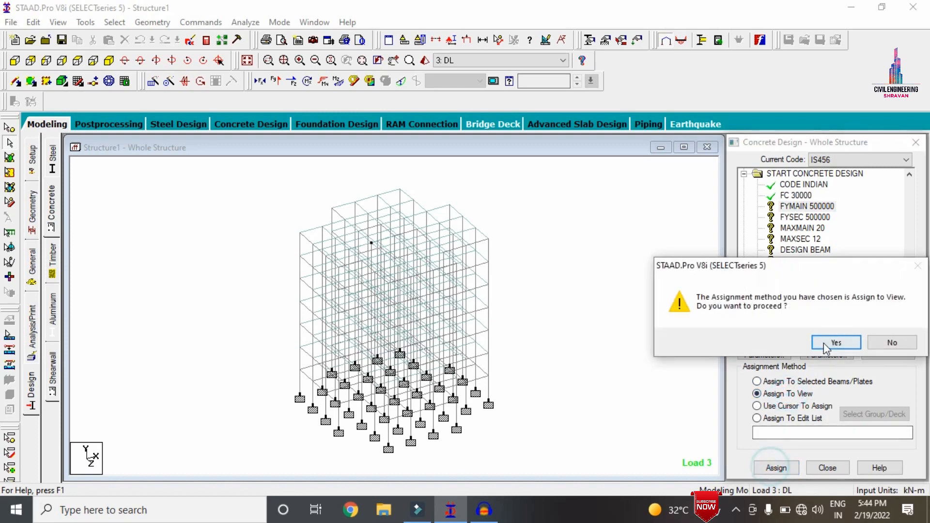
pyautogui.click(831, 341)
pyautogui.click(804, 217)
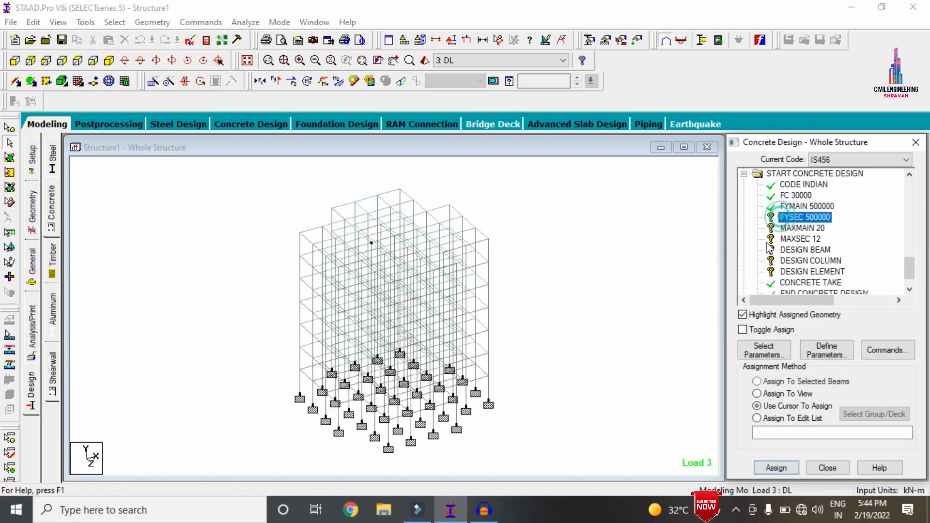
pyautogui.click(757, 394)
pyautogui.click(777, 467)
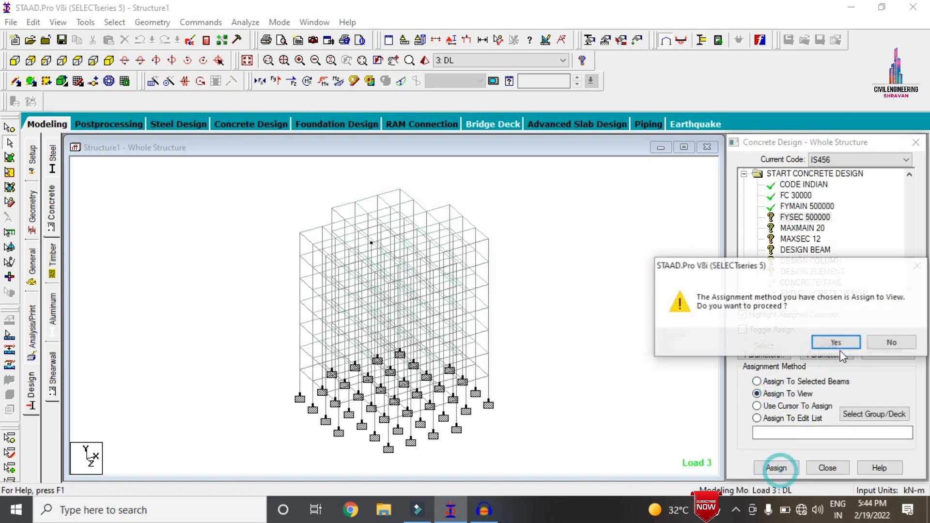
pyautogui.click(831, 342)
# Assign the MAXMAIN 20 and MAXSEC 12 bar size parameters to the whole structure using Assign To View
pyautogui.click(781, 227)
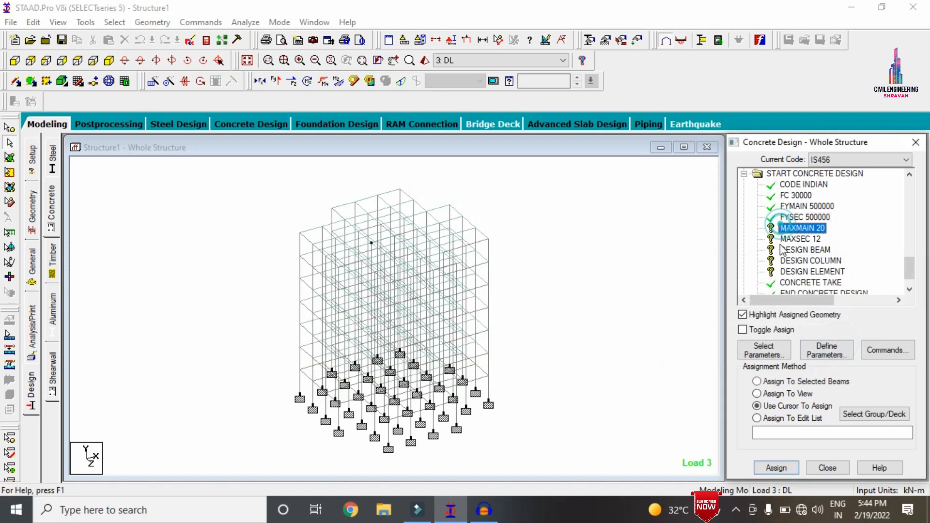
pyautogui.click(775, 395)
pyautogui.click(777, 466)
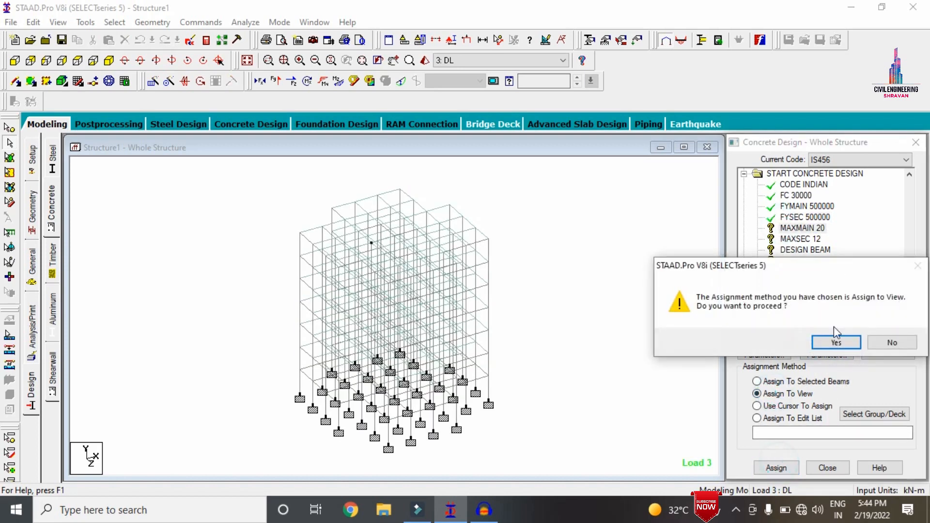
pyautogui.click(836, 343)
pyautogui.click(800, 238)
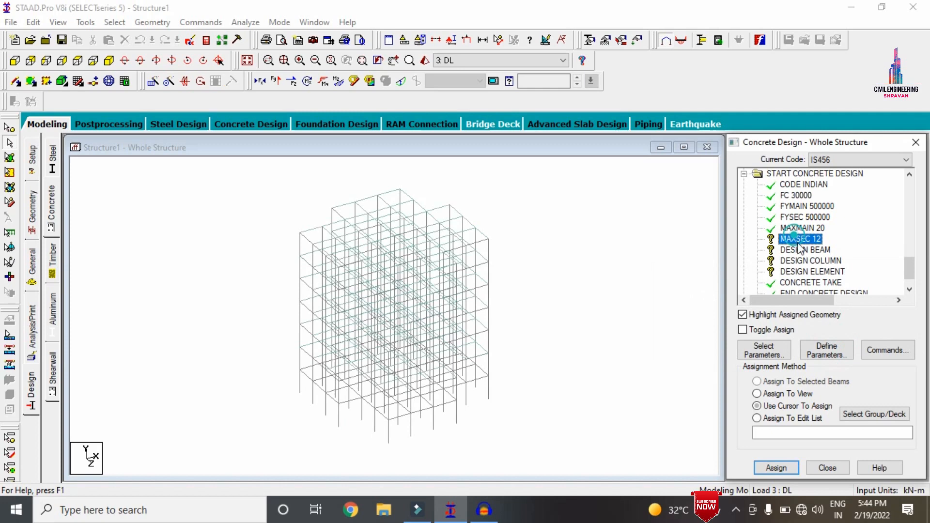
pyautogui.click(779, 405)
pyautogui.click(776, 467)
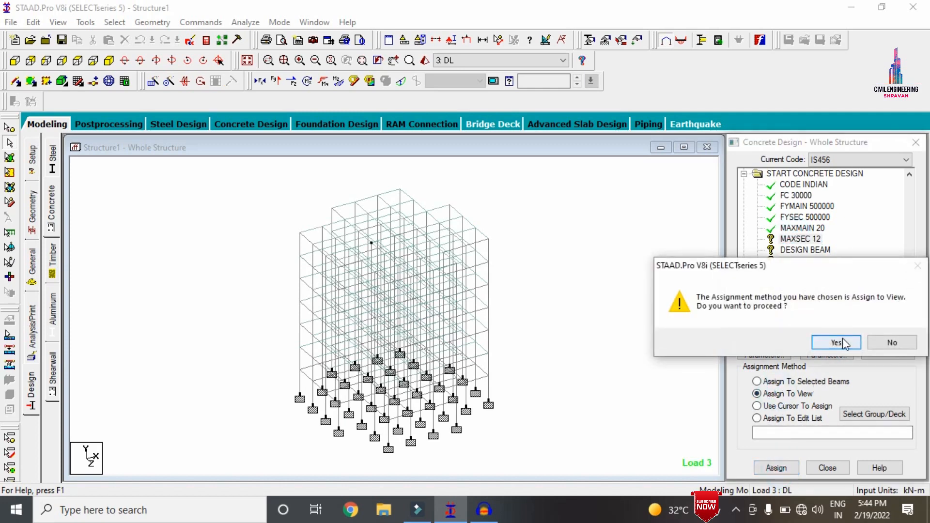
pyautogui.click(836, 342)
# Assign the DESIGN BEAM command to all beams parallel to the X and Z axes
pyautogui.click(805, 250)
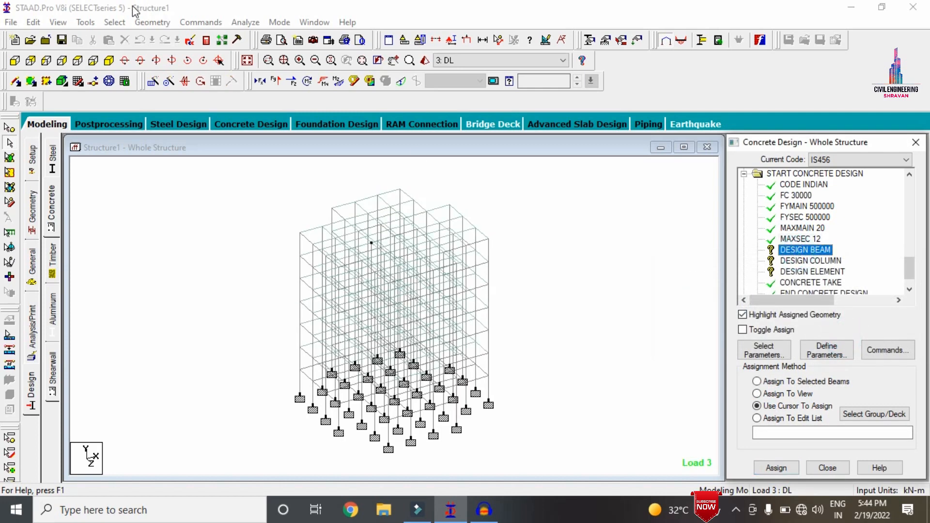
pyautogui.click(115, 22)
pyautogui.moveTo(177, 266)
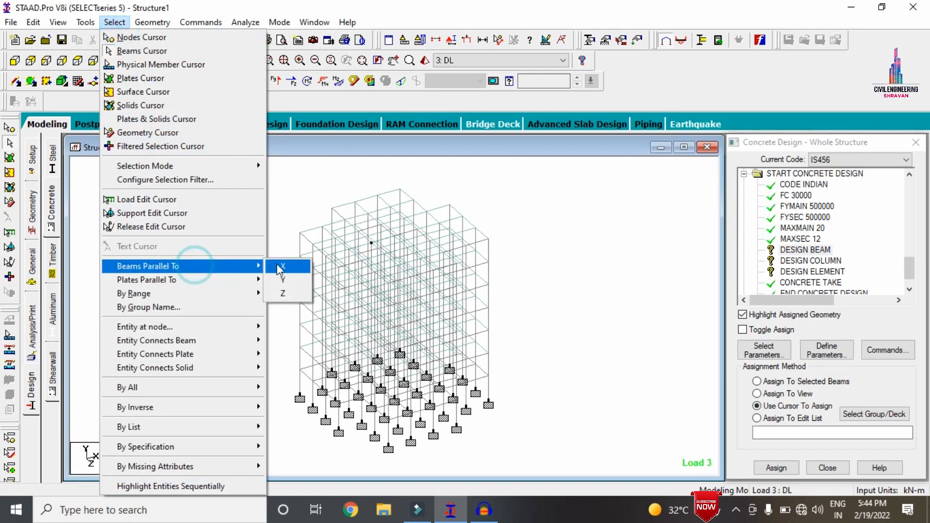
pyautogui.click(277, 264)
pyautogui.click(115, 22)
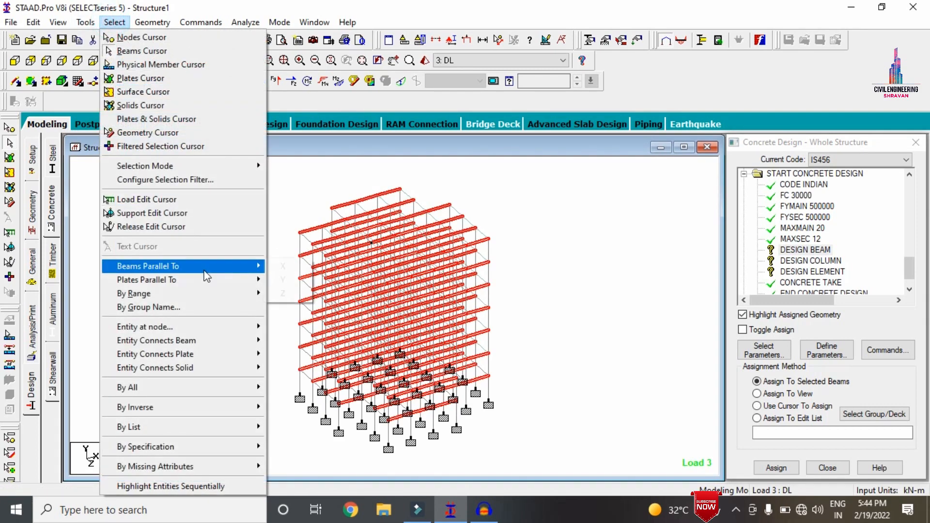
pyautogui.click(290, 293)
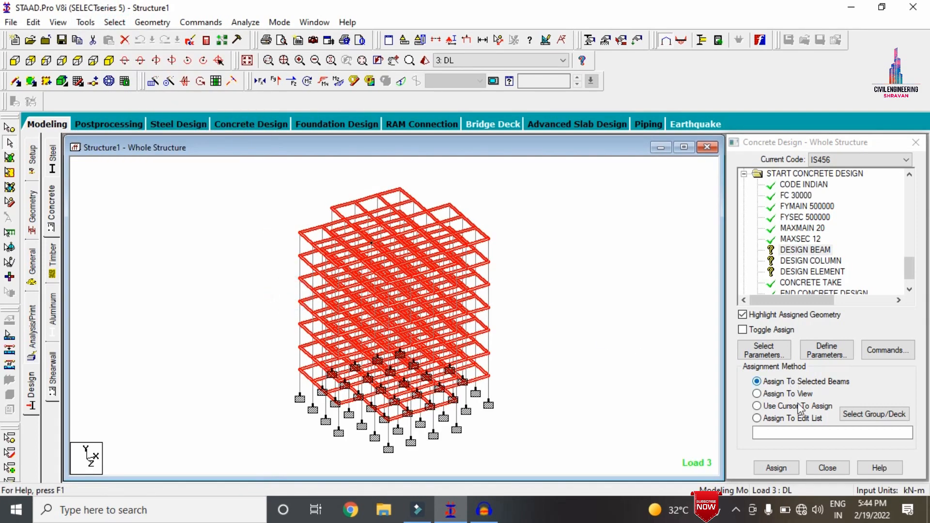
pyautogui.click(777, 472)
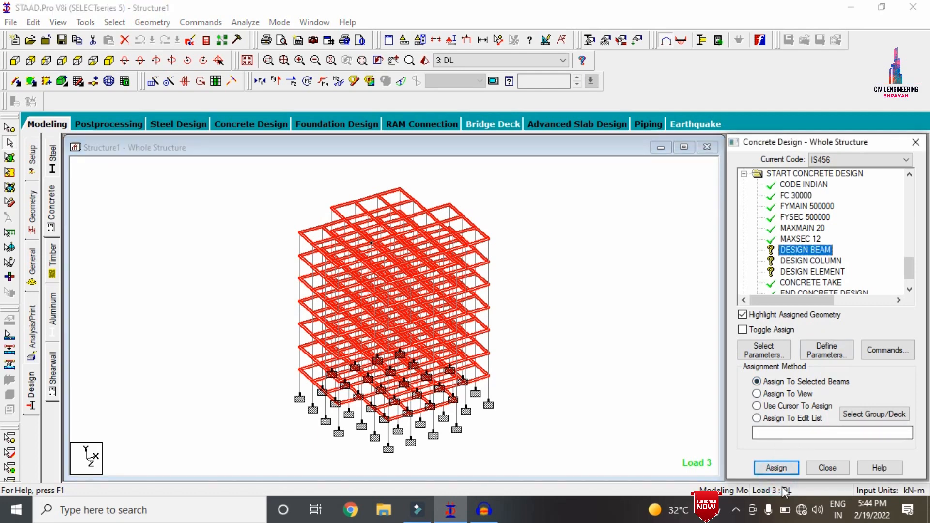
pyautogui.click(775, 468)
pyautogui.click(830, 343)
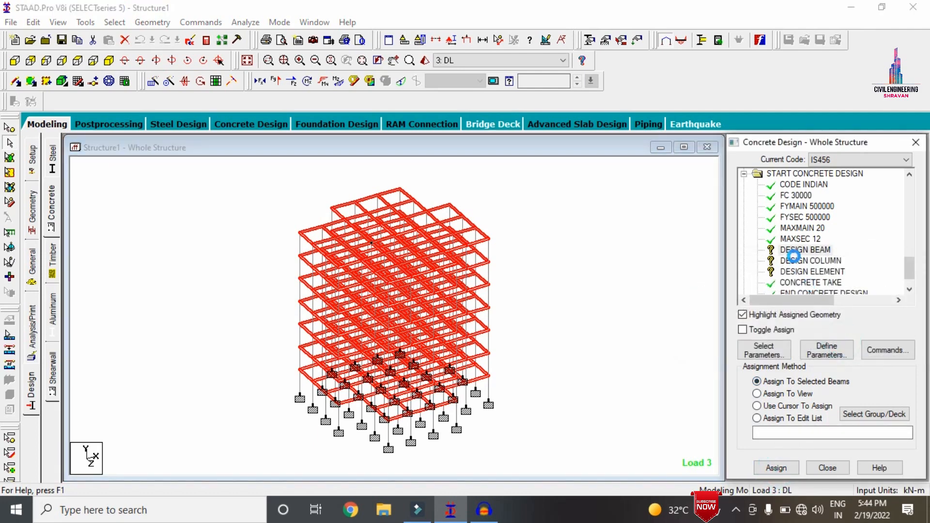
# Assign the DESIGN COLUMN command to all members parallel to the Y axis
pyautogui.click(796, 261)
pyautogui.click(114, 23)
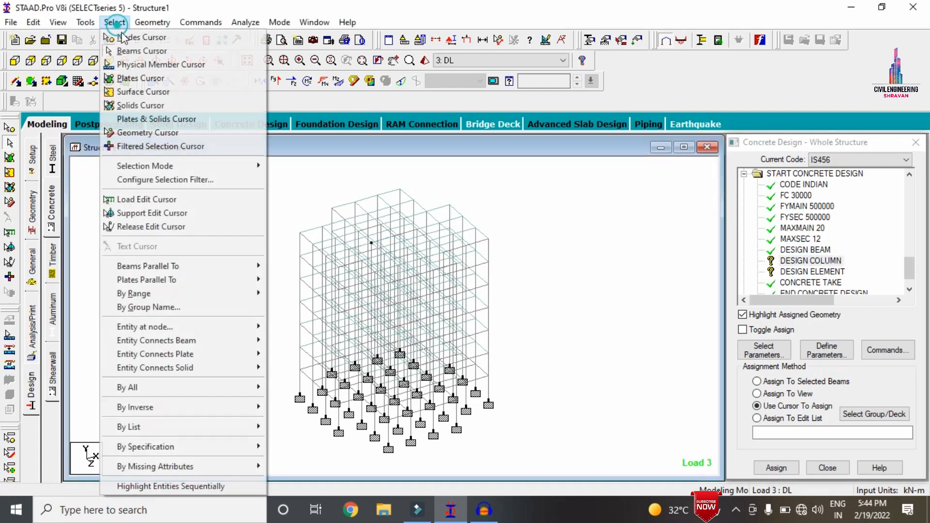
pyautogui.moveTo(204, 266)
pyautogui.click(282, 281)
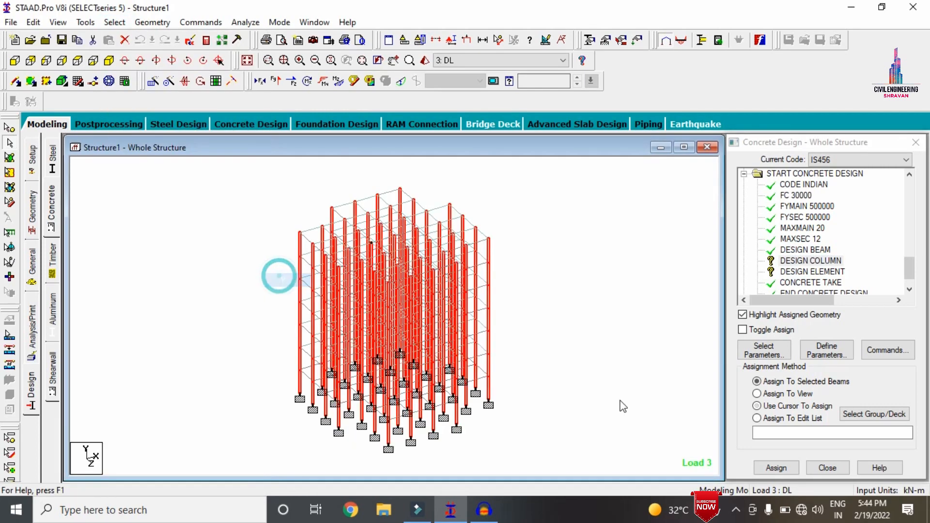
pyautogui.click(775, 468)
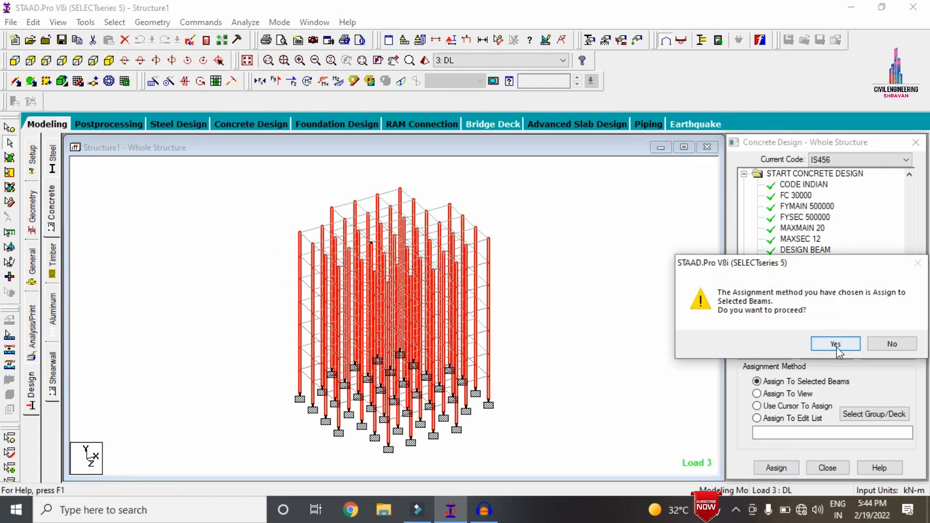
pyautogui.click(835, 344)
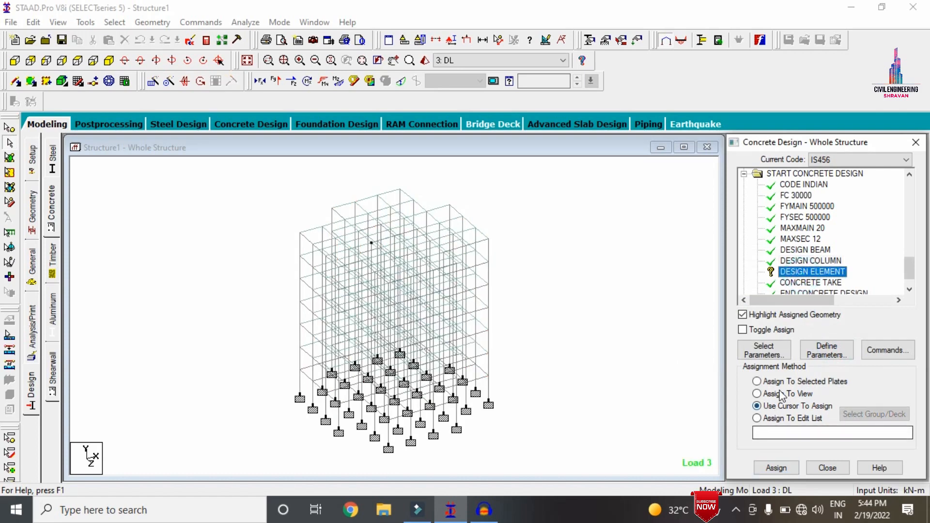
# Assign the DESIGN ELEMENT command to all plates using Assign To View
pyautogui.click(757, 394)
pyautogui.click(775, 468)
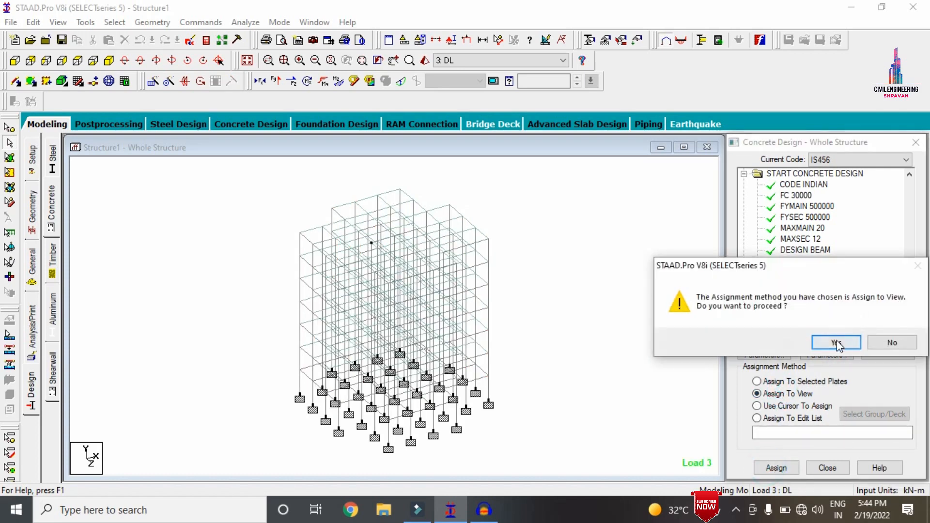
pyautogui.click(834, 342)
pyautogui.click(613, 259)
# Add another Perform Analysis command with the No Print option
pyautogui.click(30, 322)
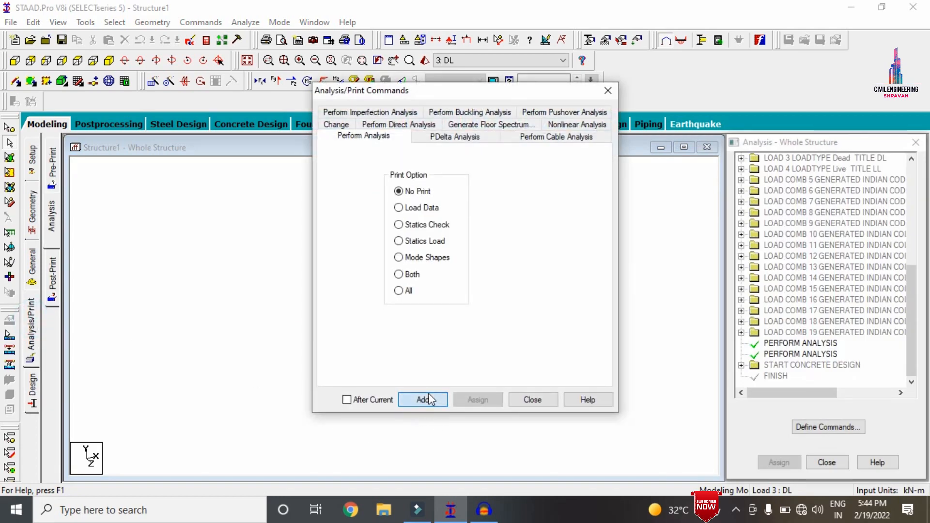
pyautogui.click(427, 400)
pyautogui.click(515, 403)
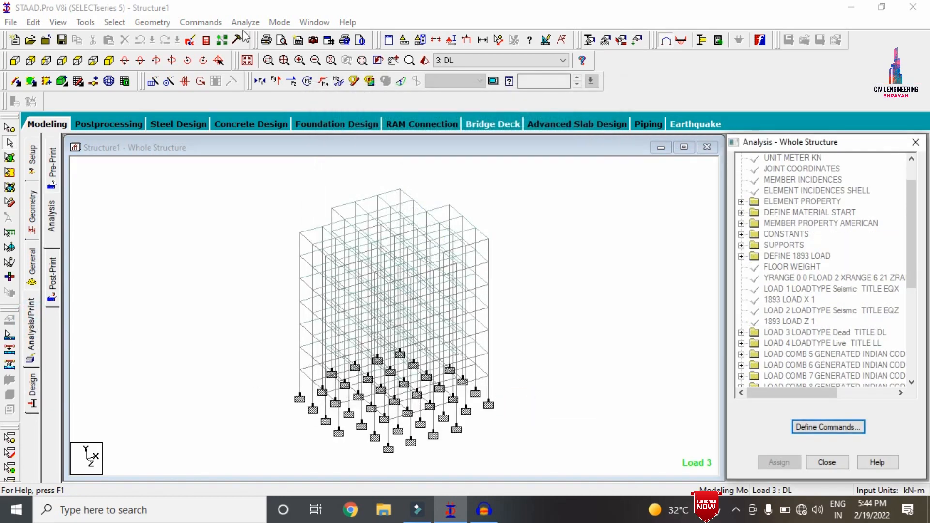
# Save the modified structure, run the analysis and design, and continue into Post Processing Mode
pyautogui.click(245, 22)
pyautogui.click(256, 37)
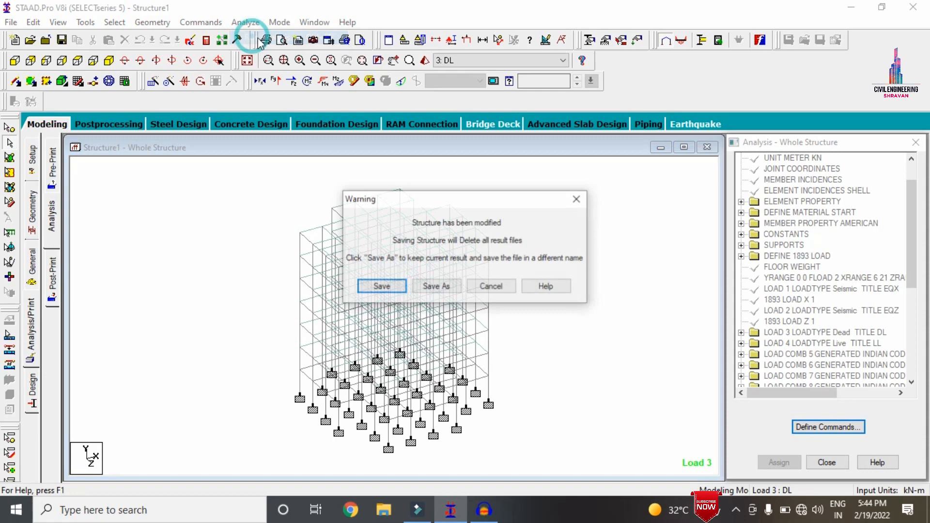
pyautogui.click(381, 287)
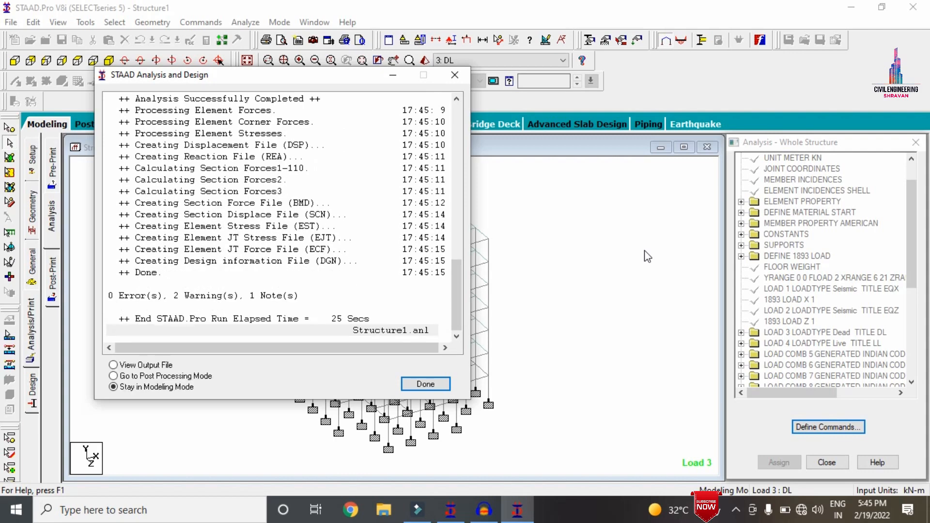
pyautogui.click(190, 376)
pyautogui.click(425, 384)
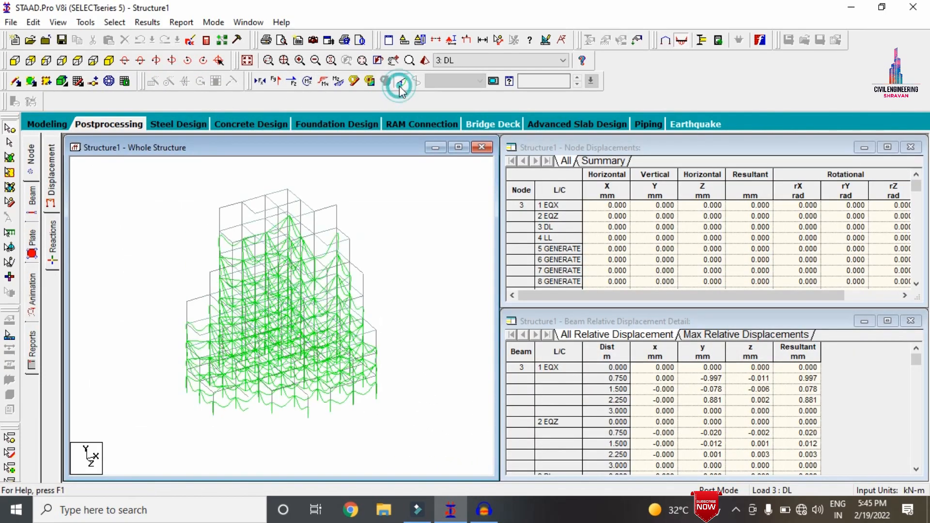
# Hide the displacement diagram and examine the concrete design of ground-storey corner column 504
pyautogui.click(401, 82)
pyautogui.click(9, 142)
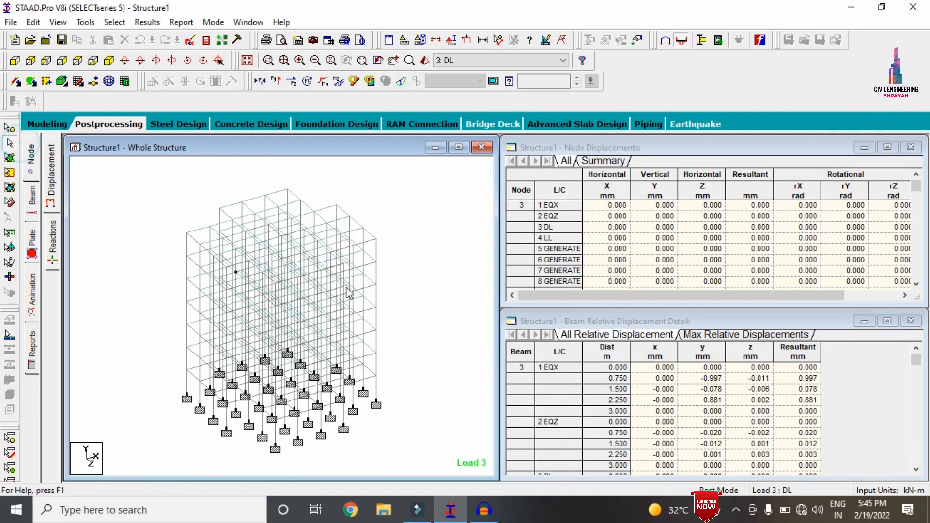
pyautogui.doubleClick(377, 395)
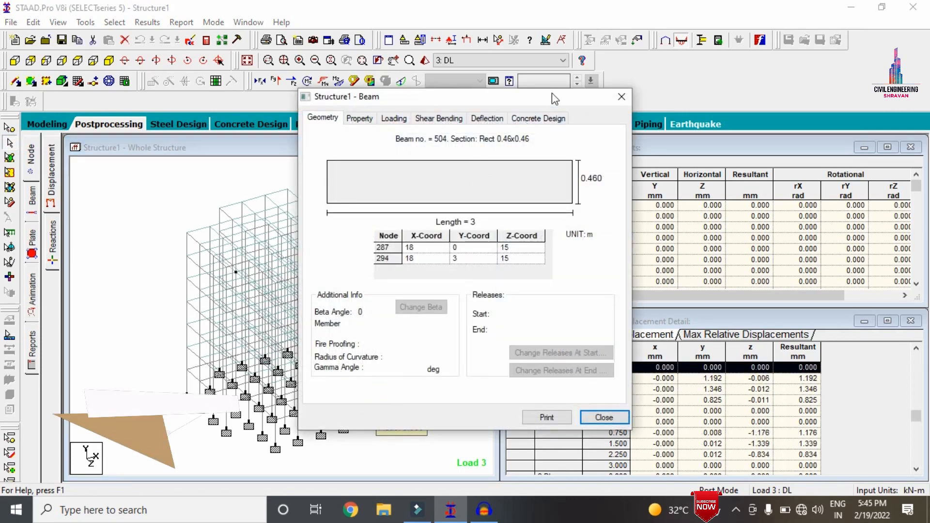
pyautogui.click(539, 118)
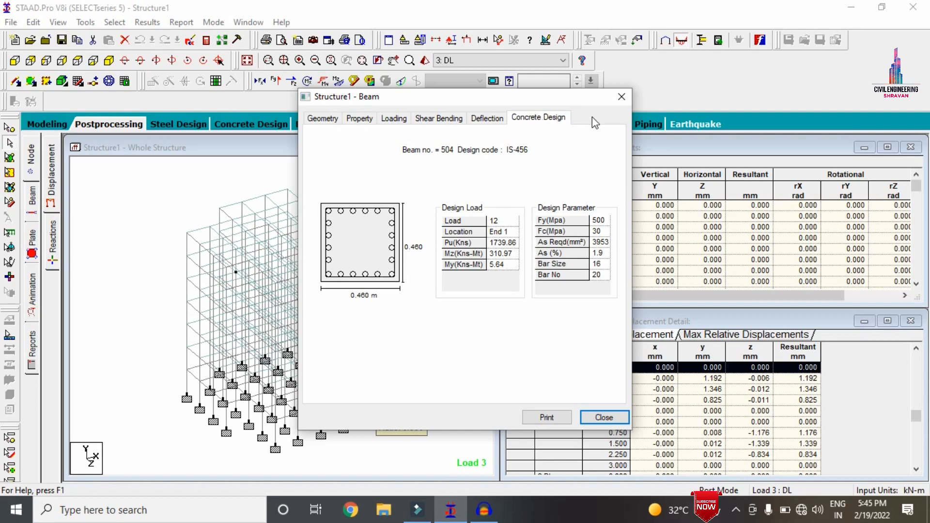
pyautogui.click(622, 96)
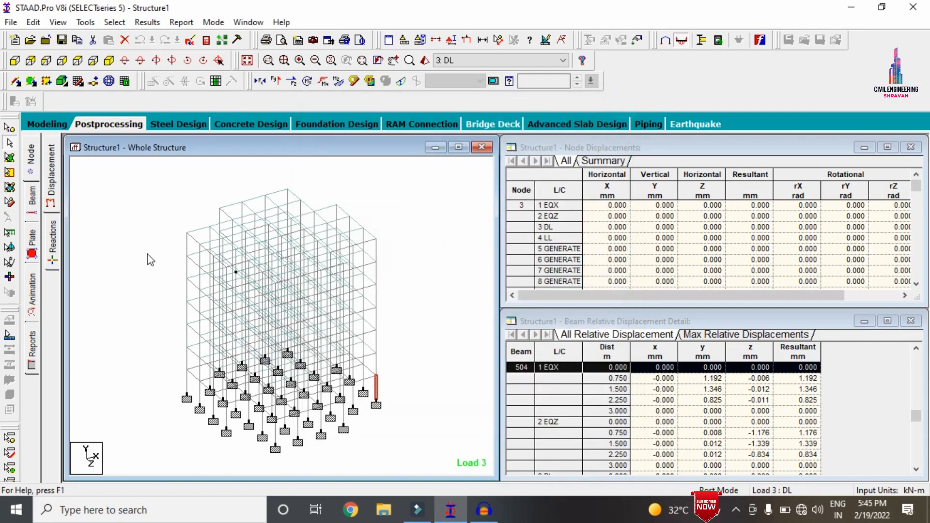
# Examine the concrete design and reinforcement of top-storey corner column 176
pyautogui.doubleClick(186, 245)
pyautogui.click(529, 118)
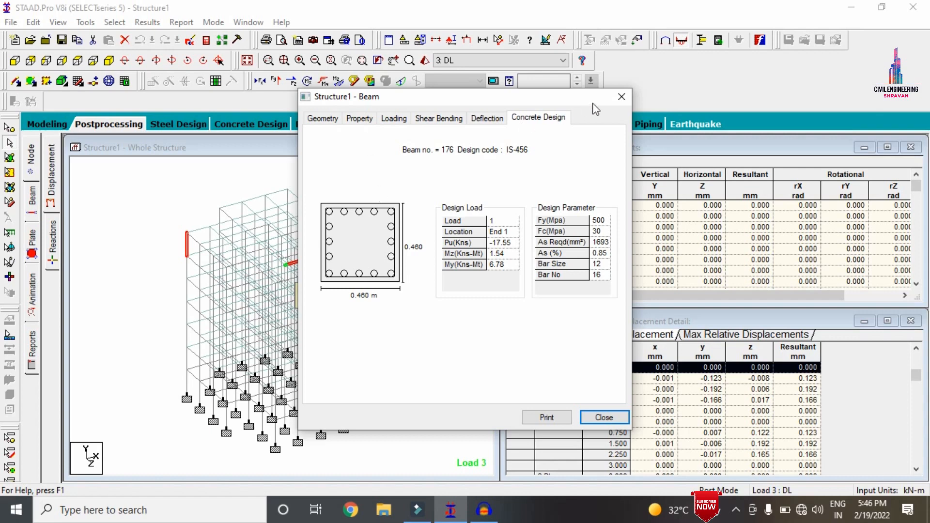
pyautogui.click(621, 96)
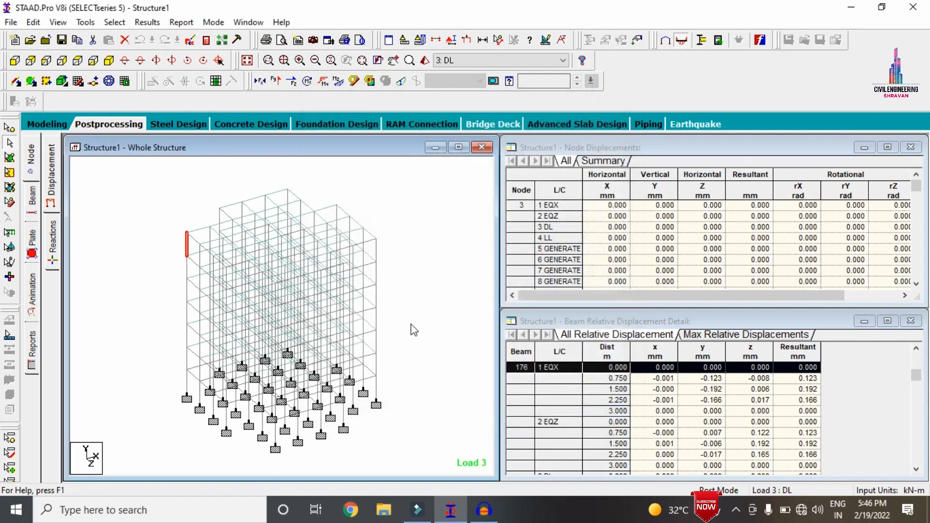
# Examine the concrete design and reinforcement layout of roof-level edge beam 882
pyautogui.click(370, 236)
pyautogui.doubleClick(370, 236)
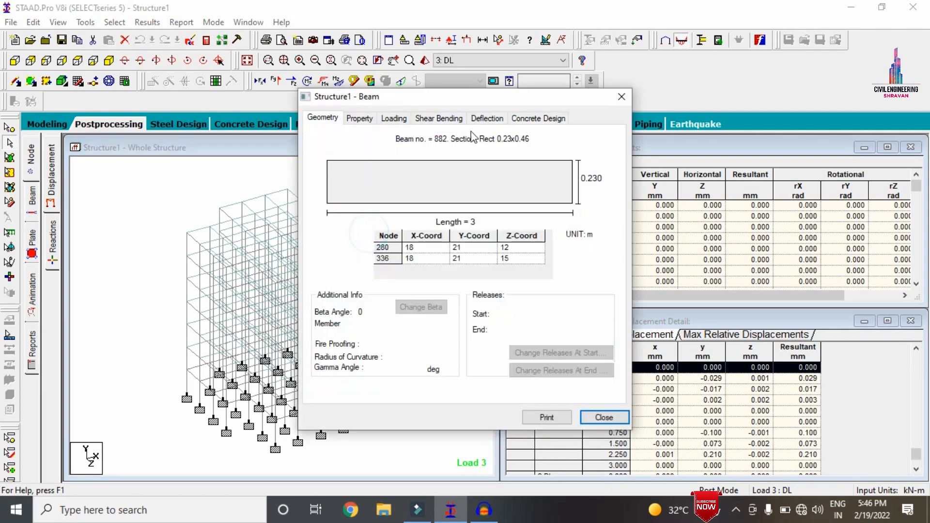
pyautogui.click(552, 118)
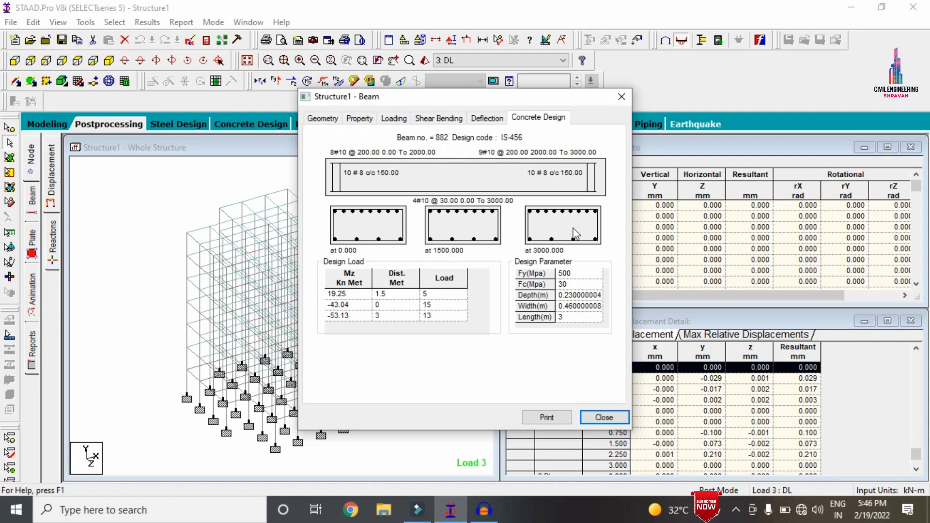
pyautogui.click(609, 417)
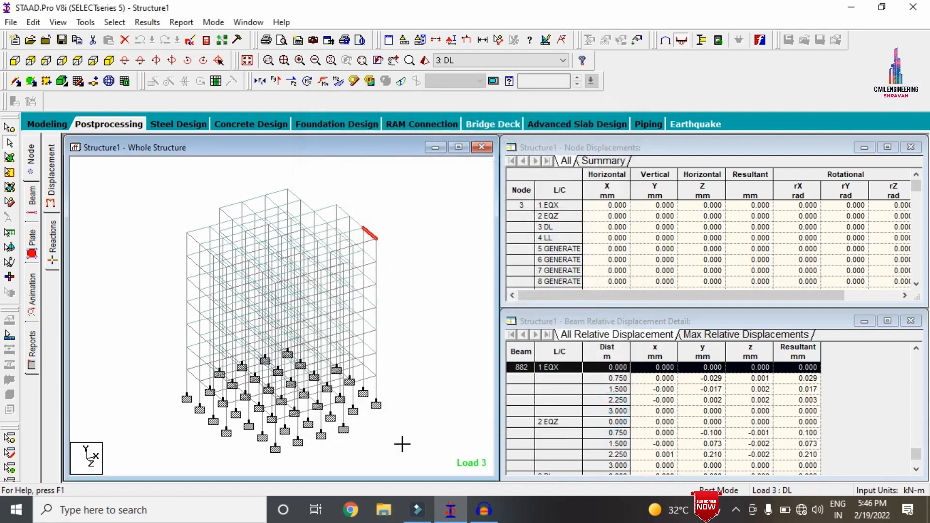
# Examine the concrete design and reinforcement layout of first-floor edge beam 461
pyautogui.click(402, 444)
pyautogui.doubleClick(372, 383)
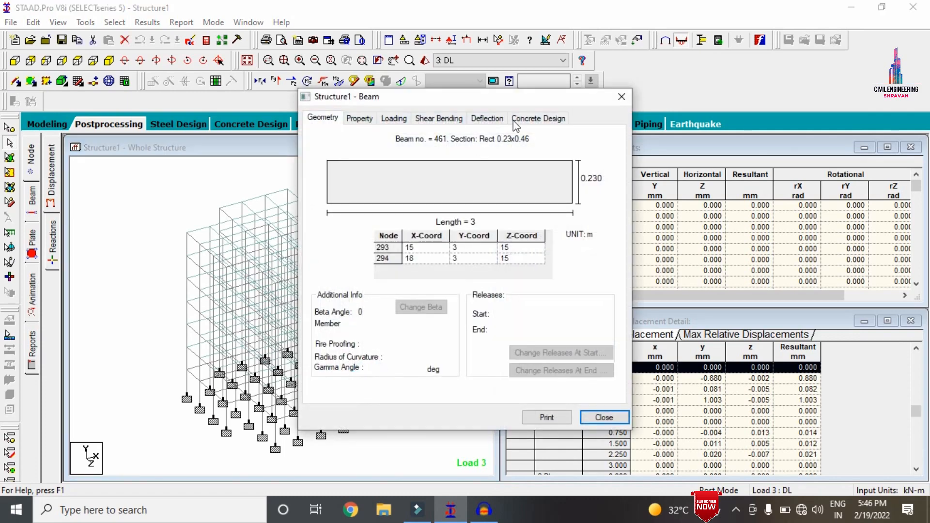
pyautogui.click(528, 116)
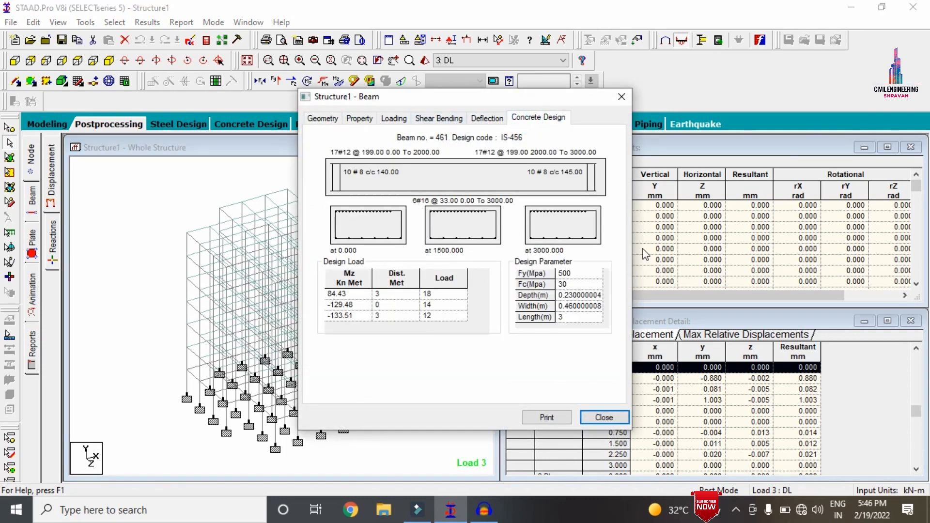
pyautogui.click(616, 97)
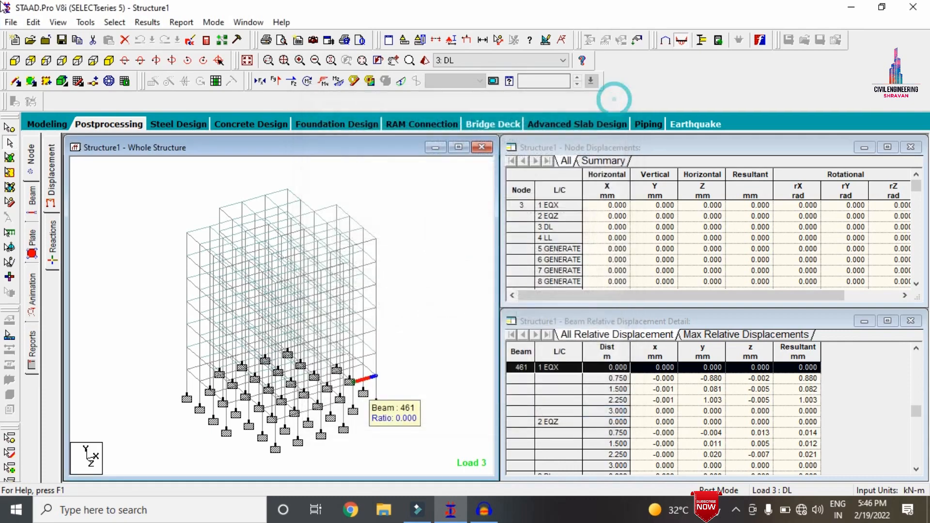
# Open the analysis output file and go through its concrete design results to the Element Design Summary
pyautogui.click(204, 42)
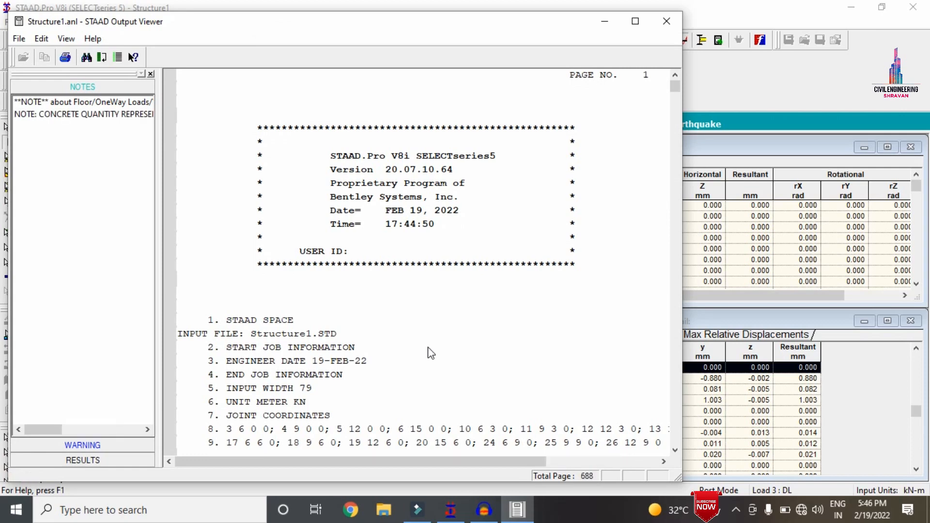
pyautogui.click(86, 460)
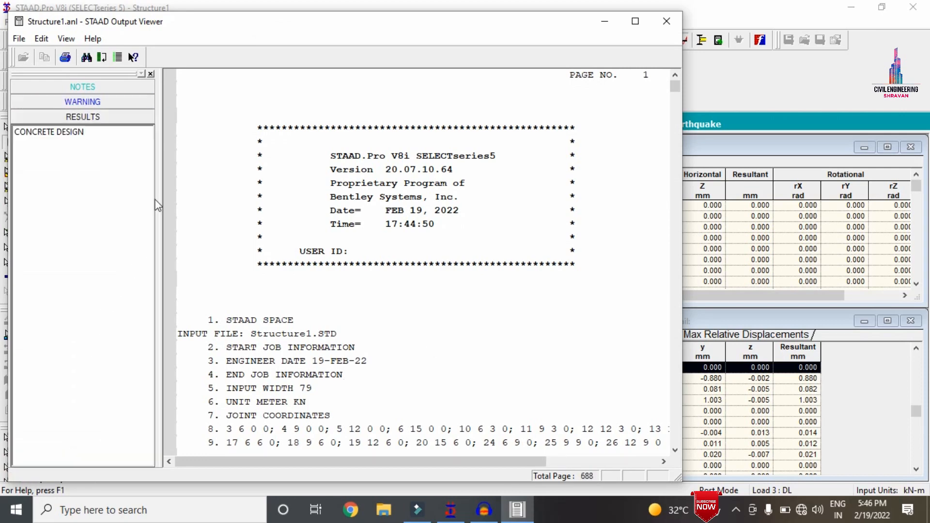
pyautogui.click(68, 132)
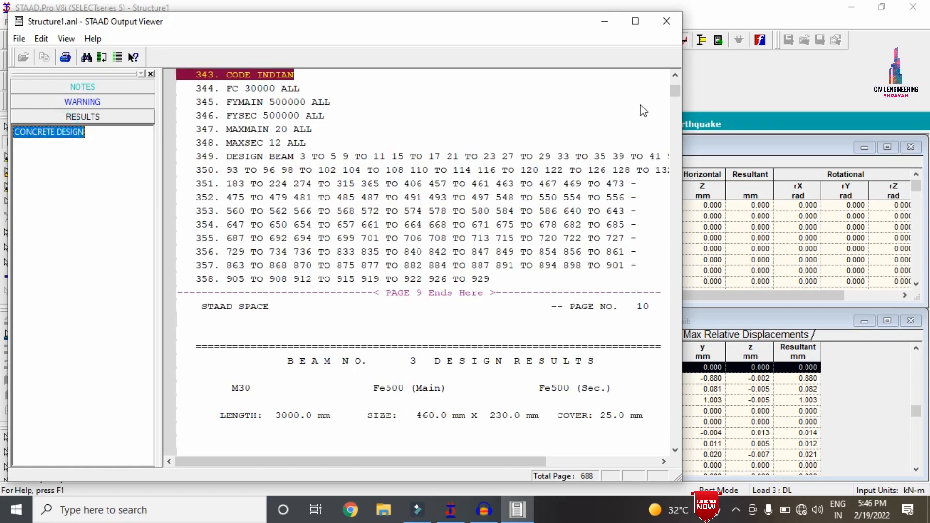
pyautogui.moveTo(676, 91); pyautogui.dragTo(676, 430)
pyautogui.scroll(-20, 564, 339)
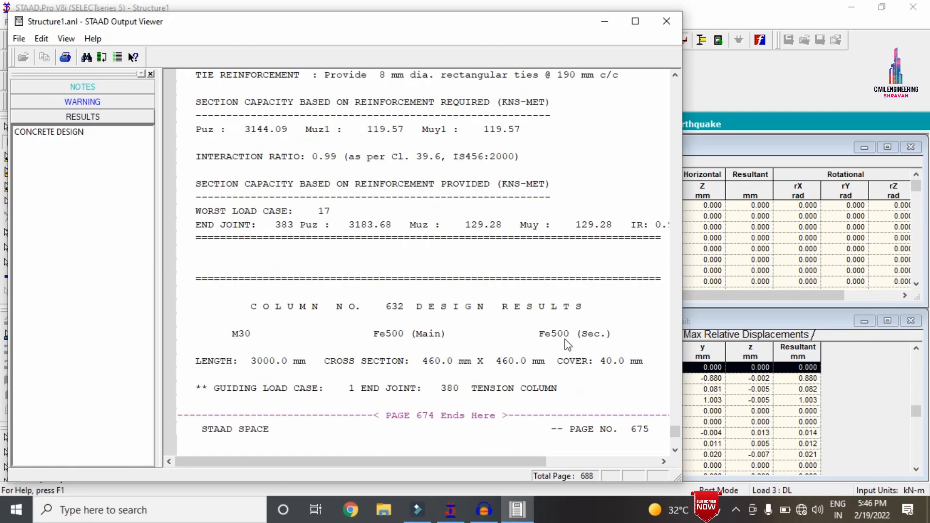
pyautogui.scroll(-20, 567, 344)
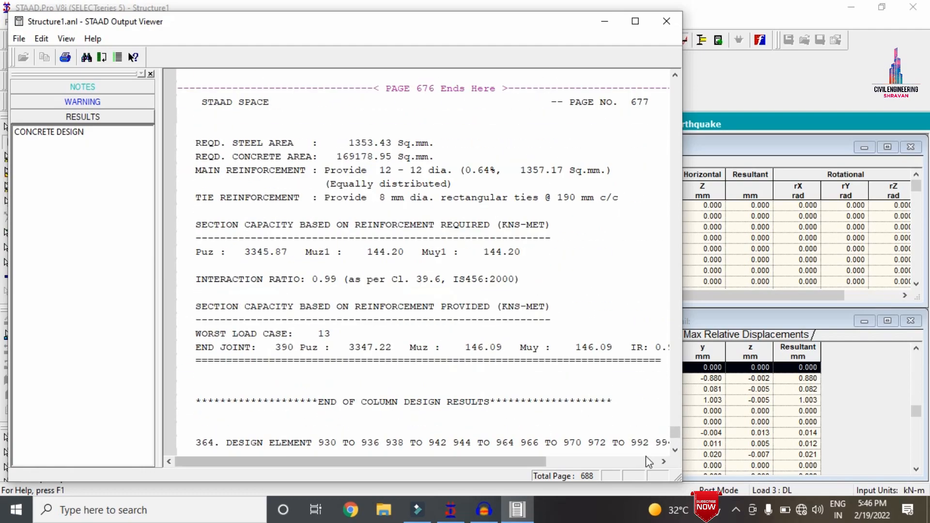
pyautogui.scroll(-10, 673, 449)
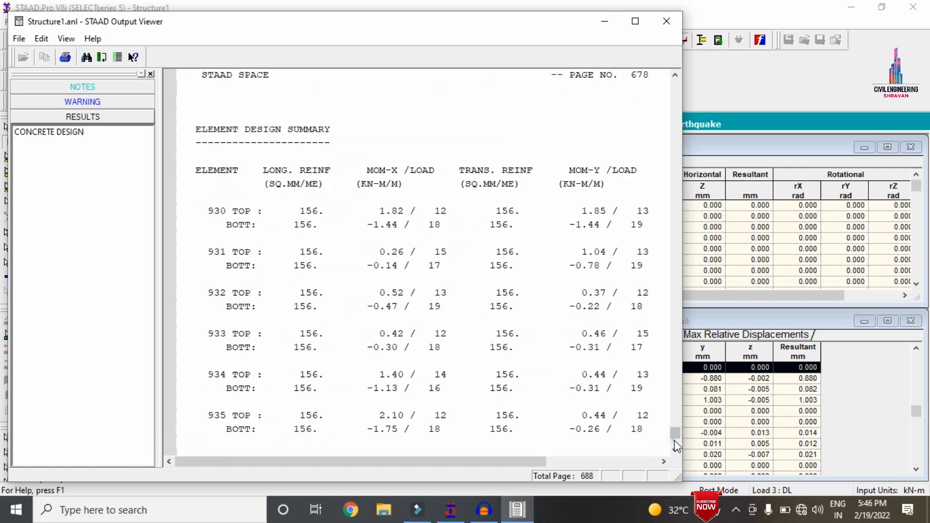
# Examine the top and bottom reinforcement rows of element 930 in the design summary, then close the output file
pyautogui.click(310, 212)
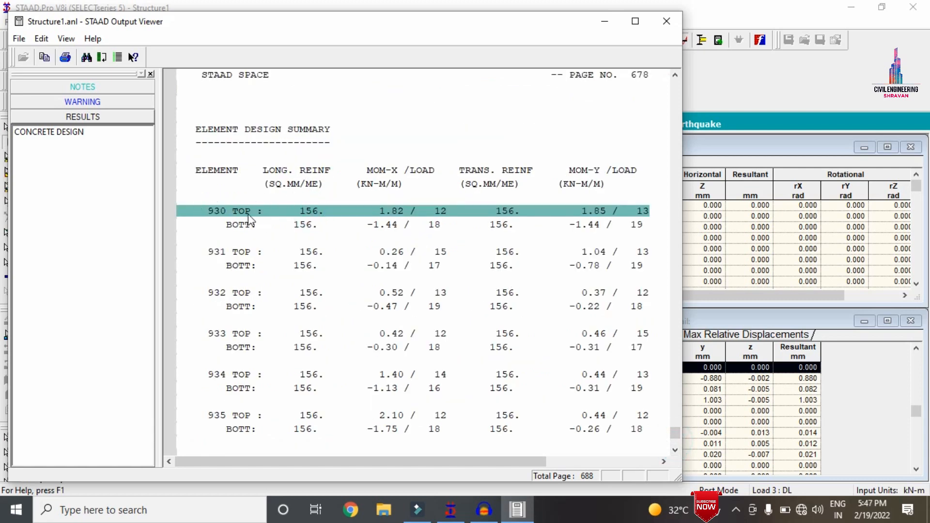
pyautogui.click(308, 217)
pyautogui.click(310, 226)
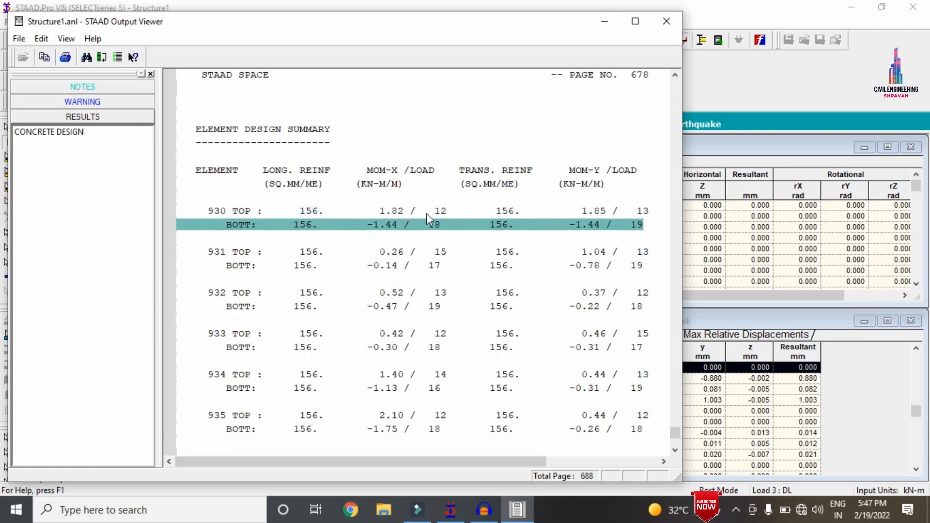
pyautogui.click(528, 211)
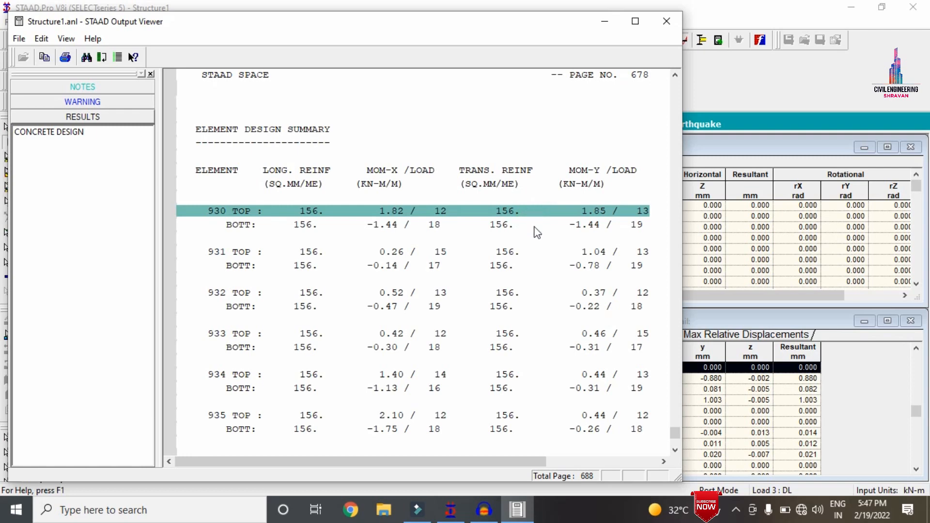
pyautogui.click(543, 228)
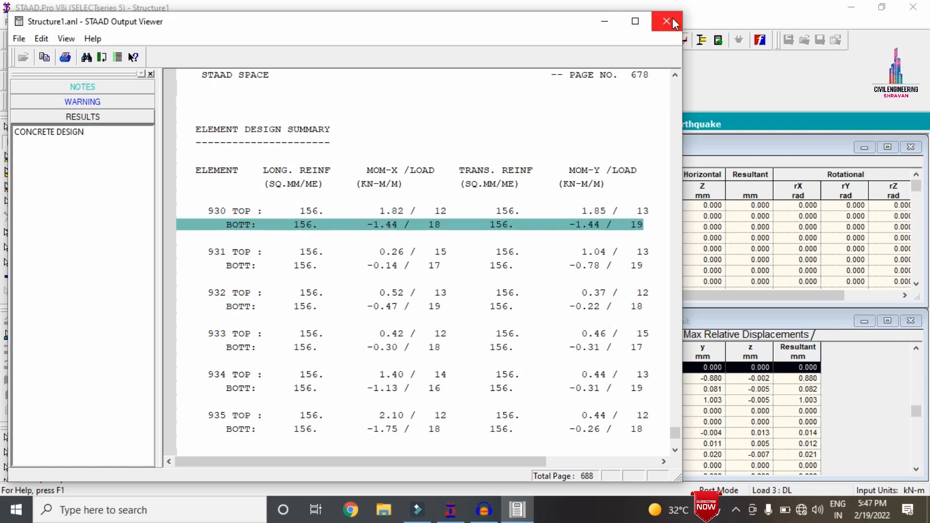
pyautogui.click(667, 21)
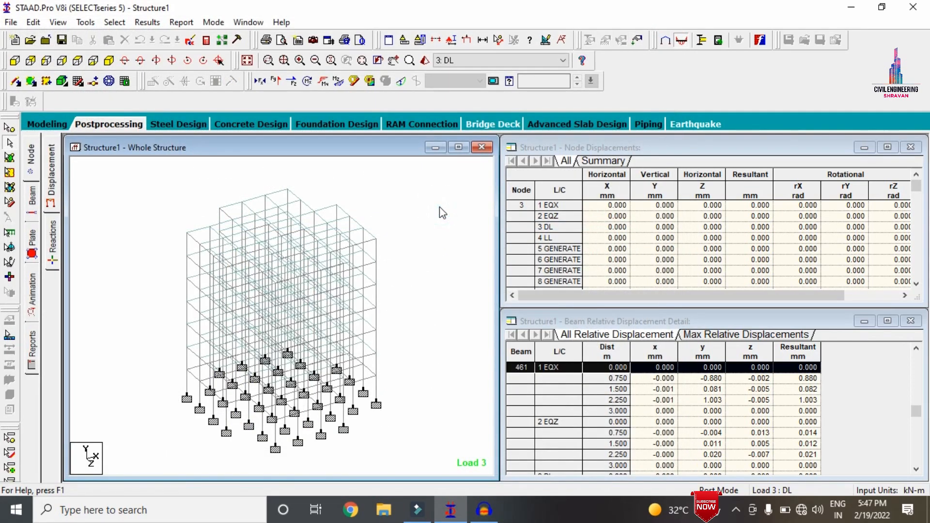
pyautogui.click(490, 515)
pyautogui.click(490, 516)
# Send all supports with load cases EQX, EQZ, DL and LL to foundation design and launch STAAD.foundation
pyautogui.click(361, 124)
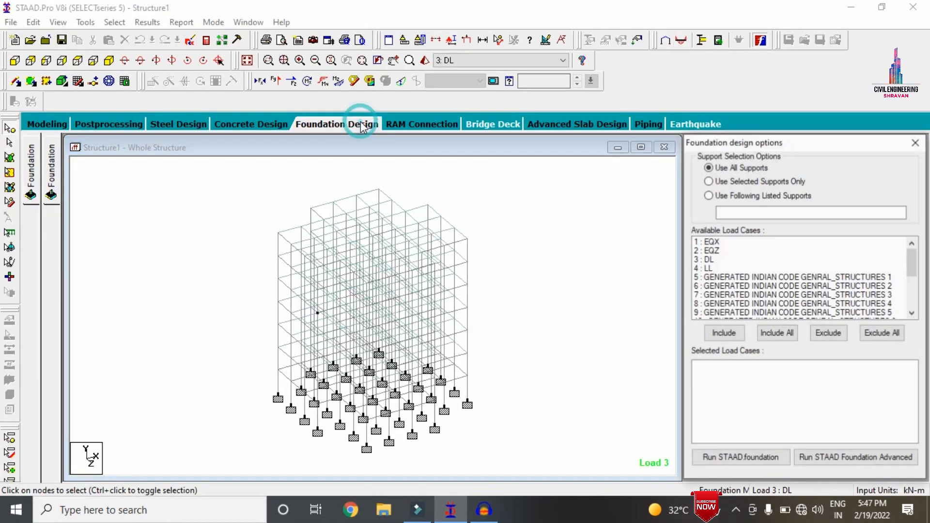
pyautogui.click(707, 241)
pyautogui.moveTo(712, 242); pyautogui.dragTo(714, 274)
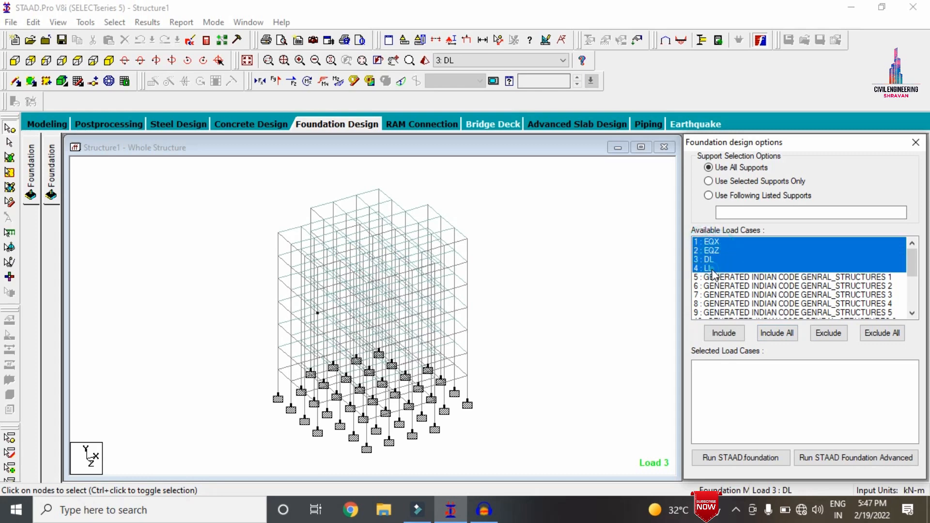
pyautogui.click(724, 333)
pyautogui.click(744, 458)
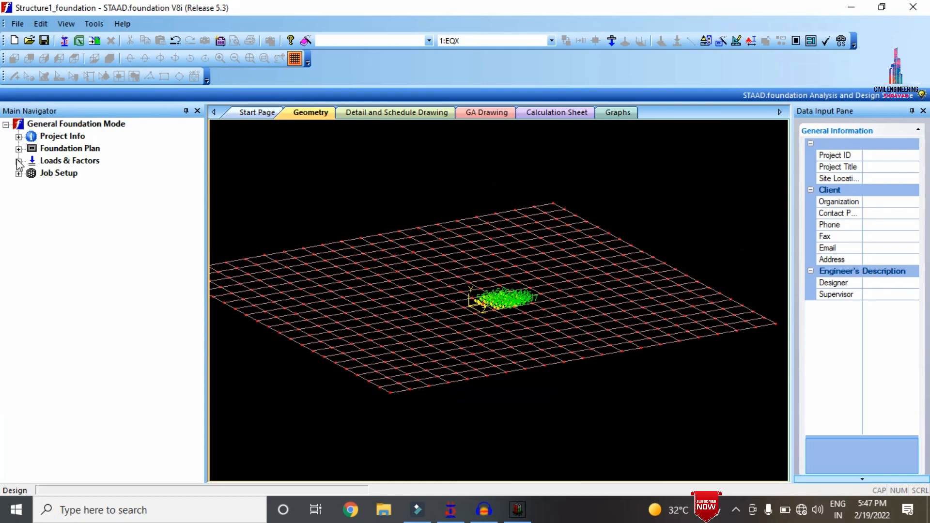
# Generate the service load combinations from the INDIAN load combination table, starting at number 101
pyautogui.click(18, 160)
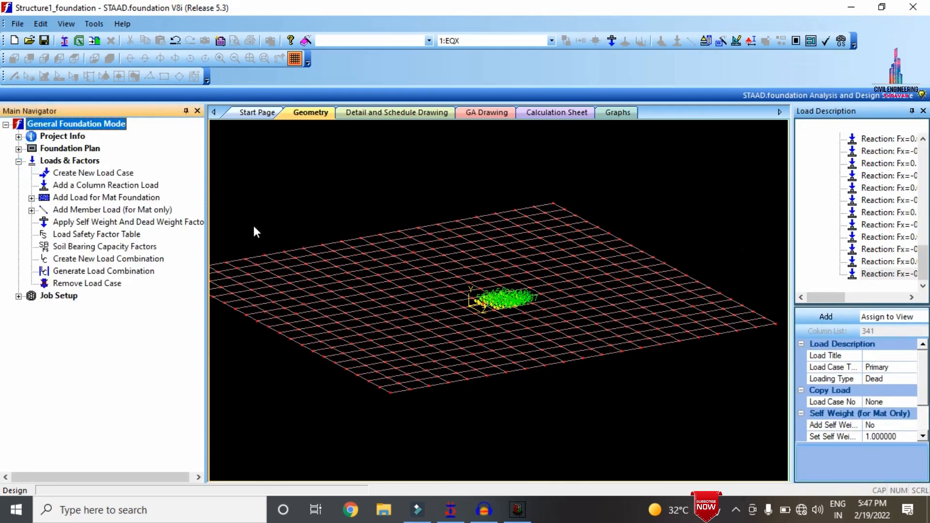
pyautogui.click(103, 271)
pyautogui.click(318, 107)
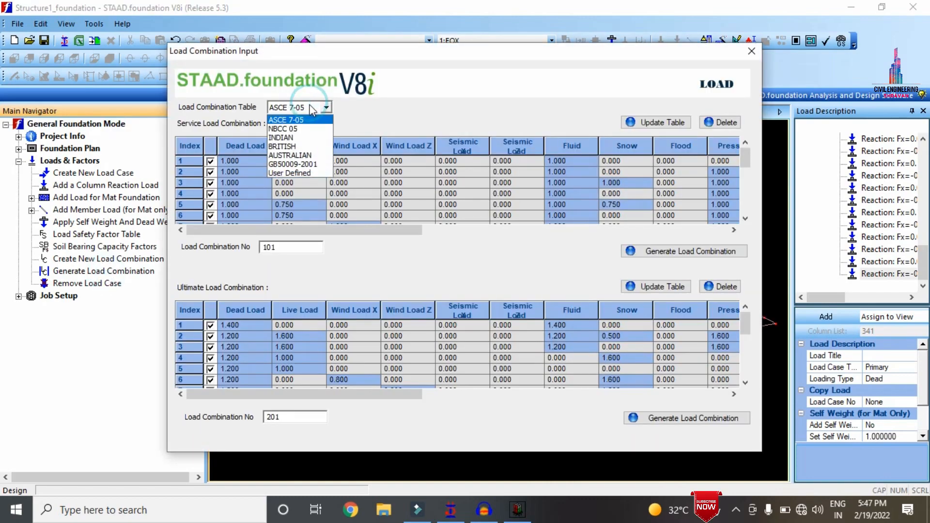
pyautogui.click(300, 138)
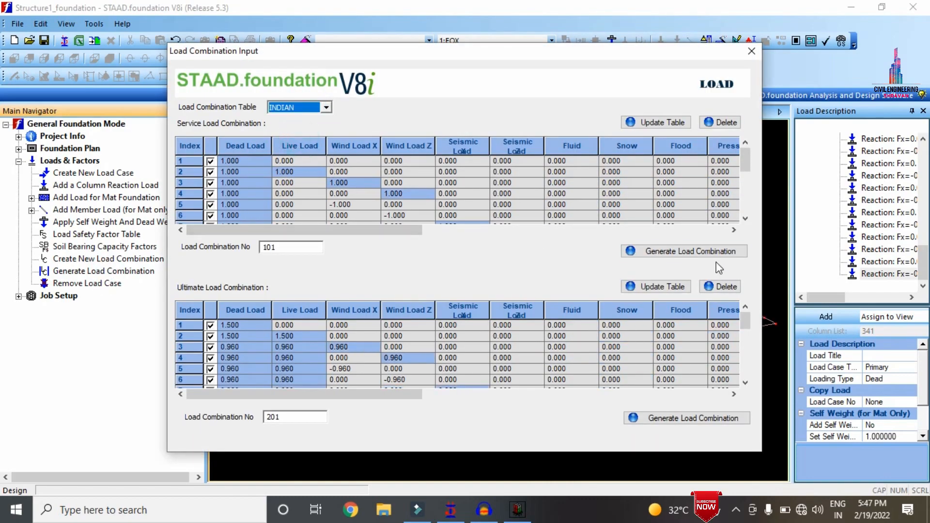
pyautogui.click(690, 252)
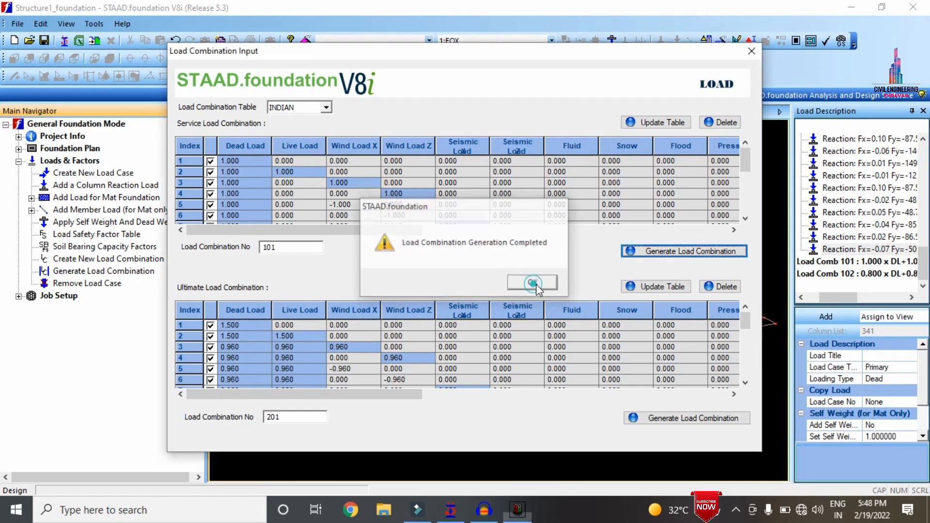
pyautogui.click(531, 284)
# Generate the ultimate load combinations from the INDIAN table, starting at number 201, and close the load combination input
pyautogui.click(690, 418)
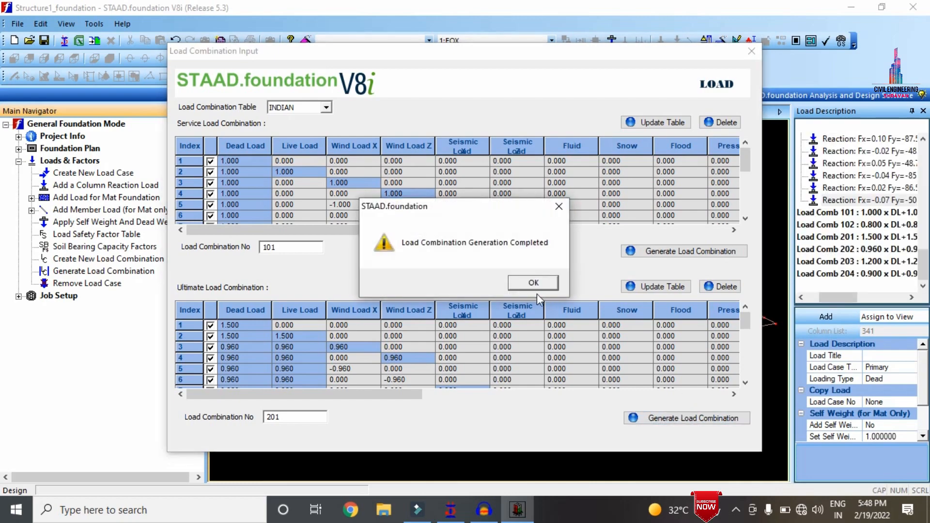
pyautogui.click(532, 282)
pyautogui.click(751, 51)
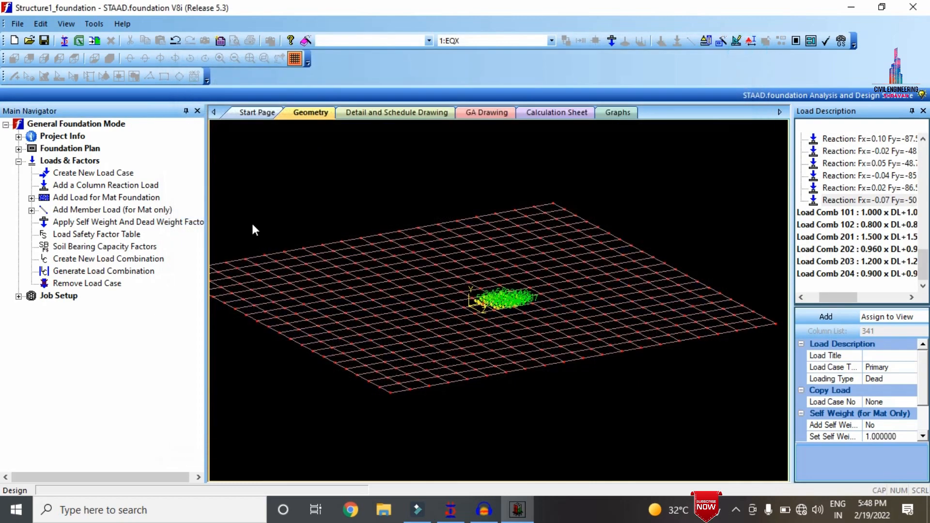
# Set up a new isolated footing job named IRR with the Indian design code and SI units
pyautogui.click(19, 296)
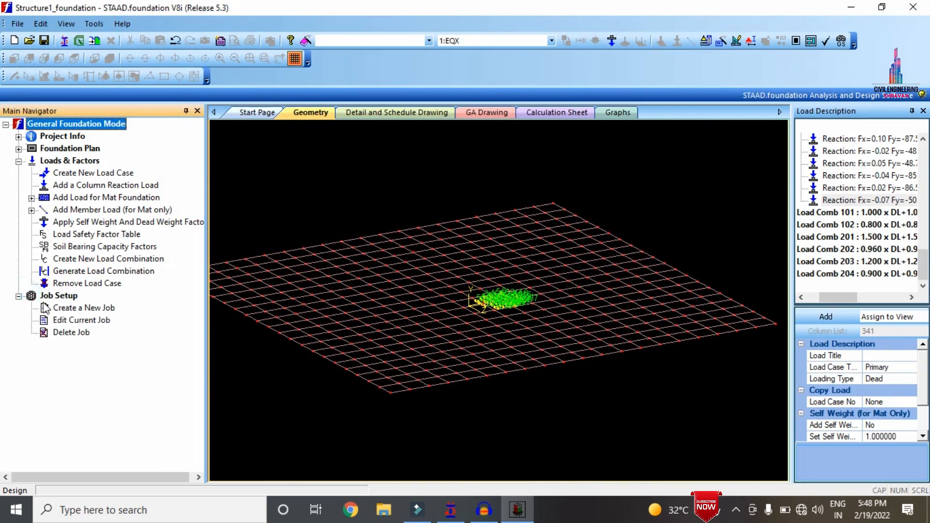
pyautogui.click(77, 320)
pyautogui.click(82, 309)
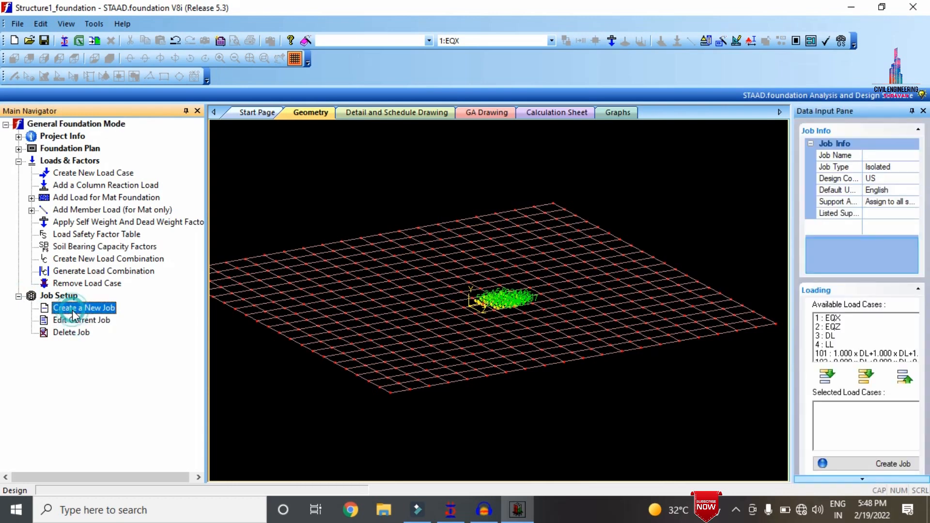
pyautogui.click(902, 155)
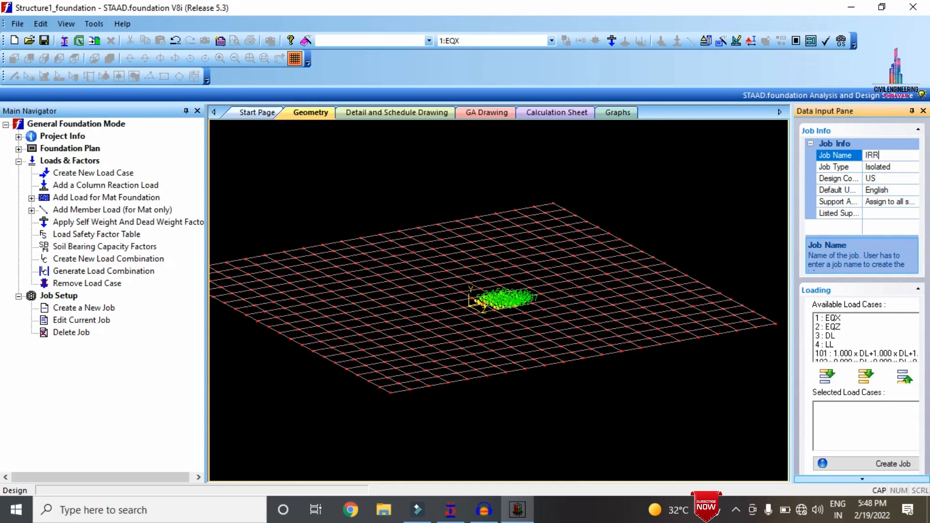
pyautogui.click(914, 178)
pyautogui.click(874, 208)
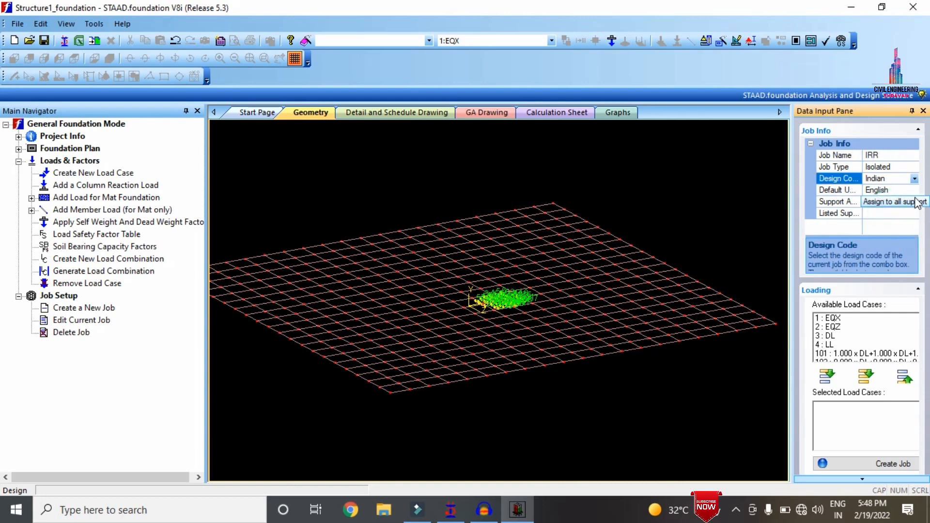
pyautogui.click(914, 190)
pyautogui.click(912, 210)
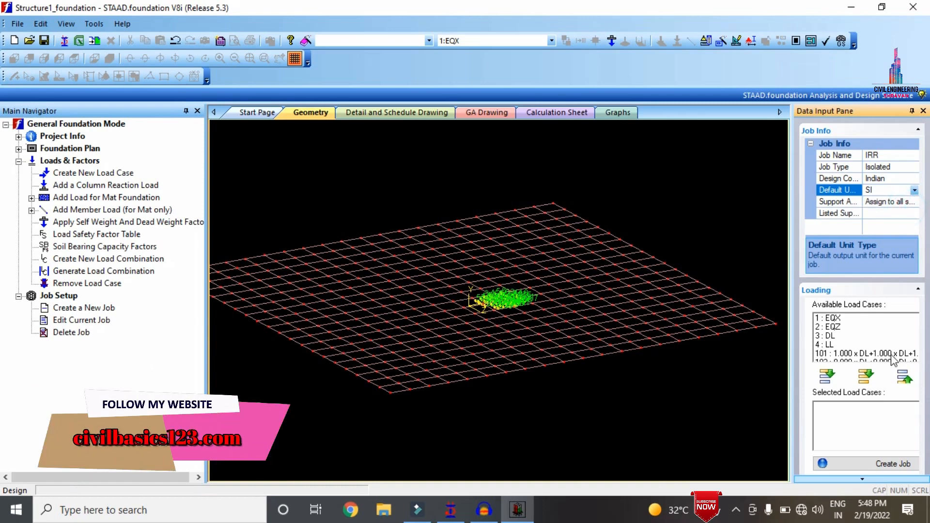
# Include load combinations 101, 102 and 201 to 204 in the job, create it, and close the output table
pyautogui.click(834, 353)
pyautogui.scroll(-2, 834, 351)
pyautogui.click(834, 319)
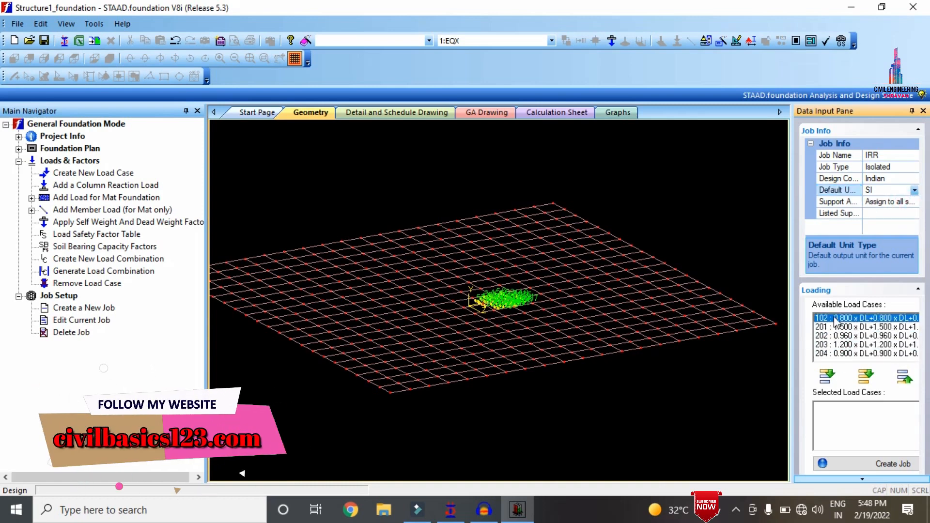
pyautogui.moveTo(834, 333); pyautogui.dragTo(837, 363)
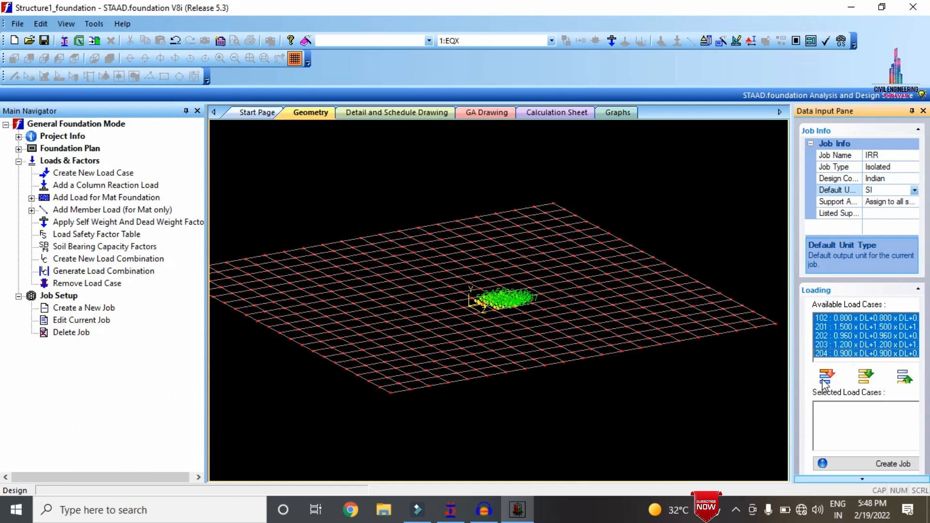
pyautogui.click(825, 377)
pyautogui.click(882, 464)
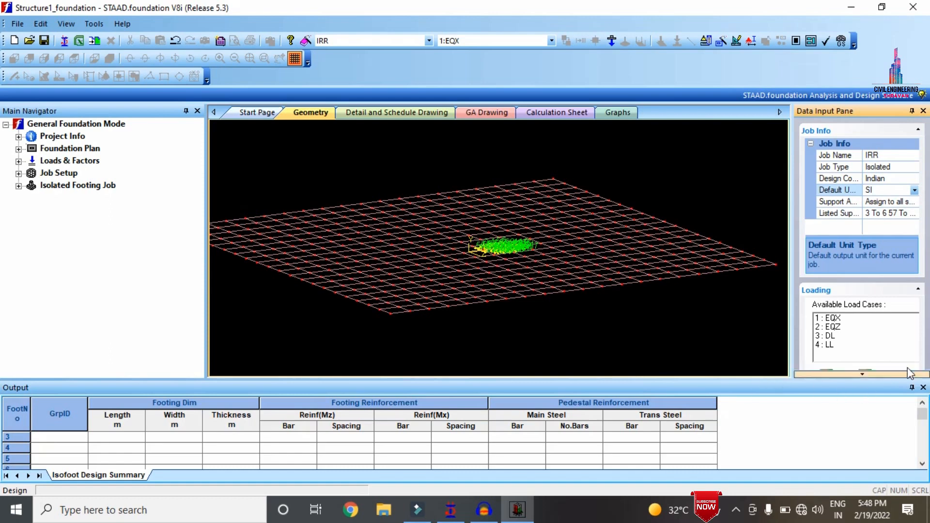
pyautogui.click(924, 388)
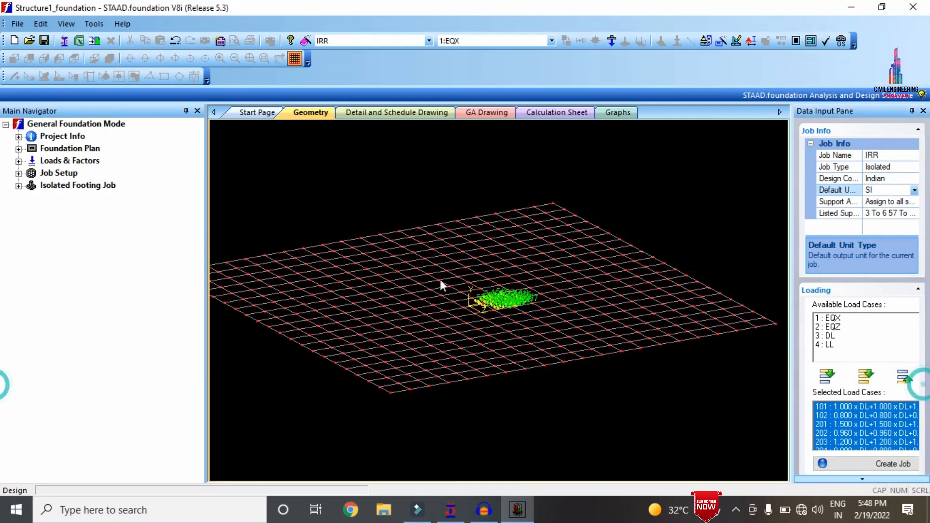
# Check the isolated footing job's concrete, rebar, cover and soil parameters, and run the footing design
pyautogui.click(18, 186)
pyautogui.click(31, 198)
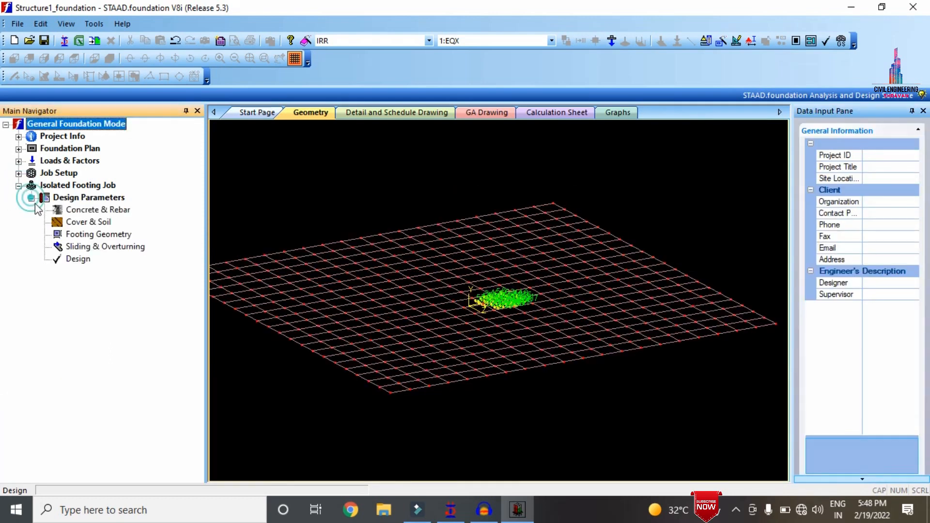
pyautogui.click(79, 213)
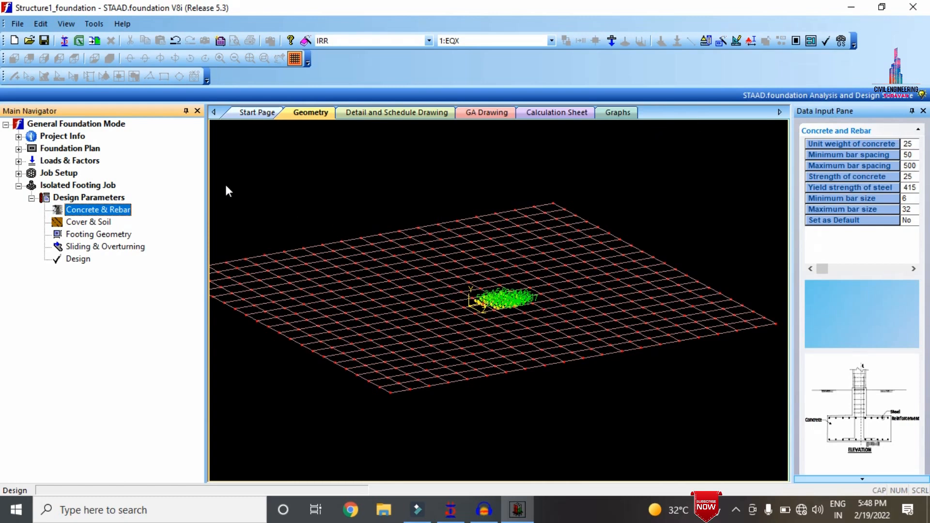
pyautogui.click(99, 223)
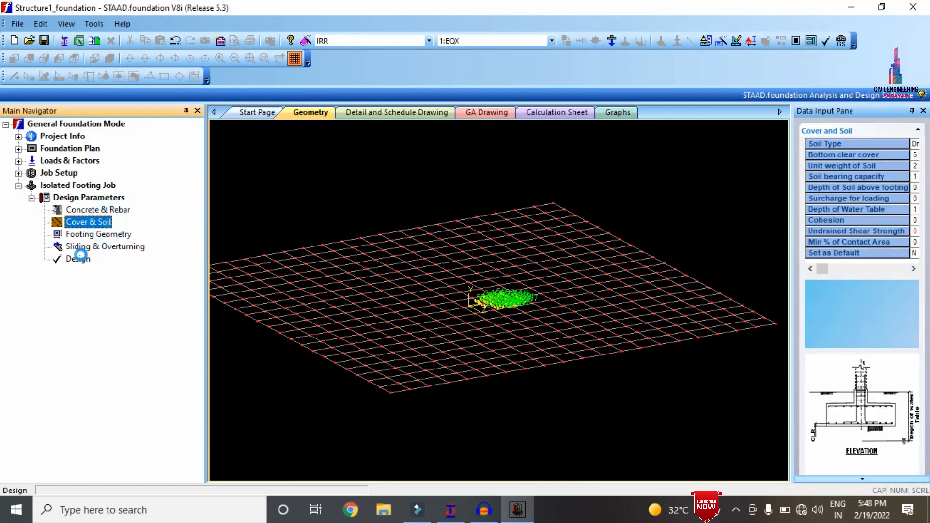
pyautogui.click(79, 257)
pyautogui.click(459, 278)
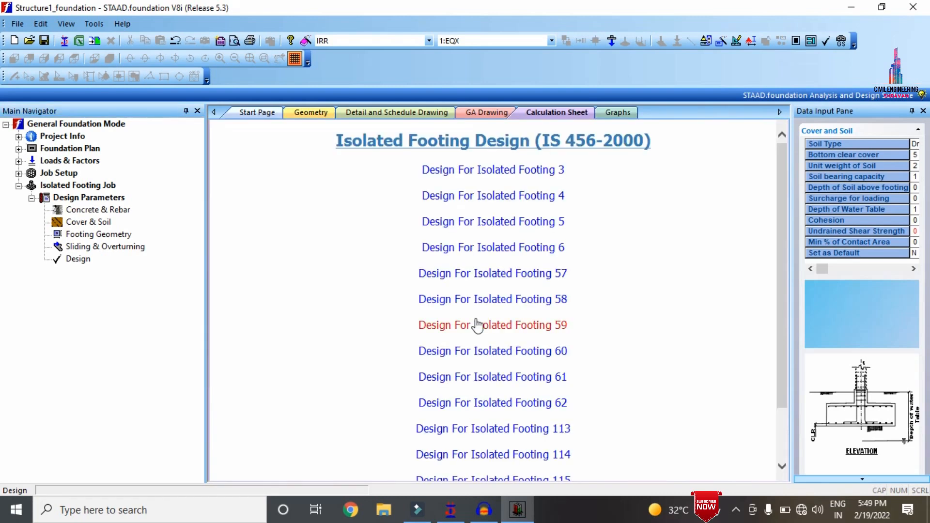
# Open the calculations for Isolated Footing 6 and examine its input geometry, footing size and shear checks
pyautogui.click(478, 325)
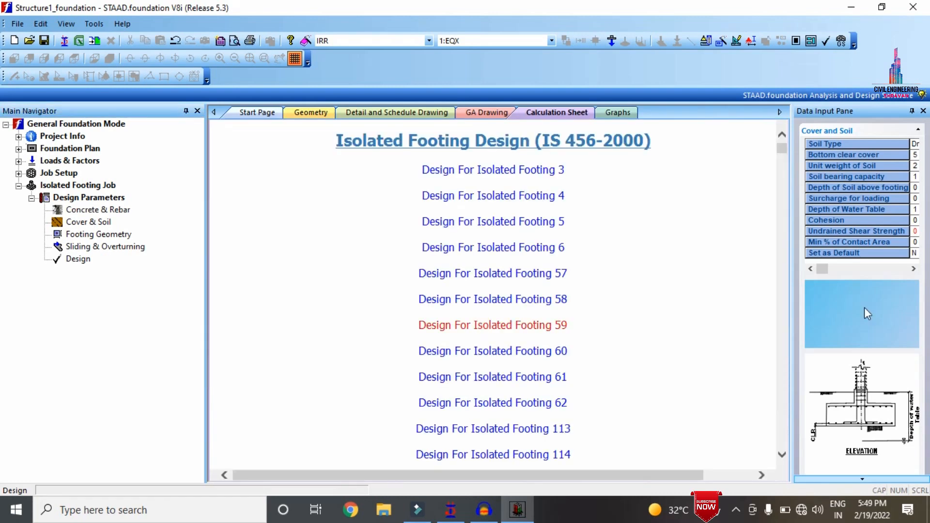
pyautogui.scroll(-10, 597, 223)
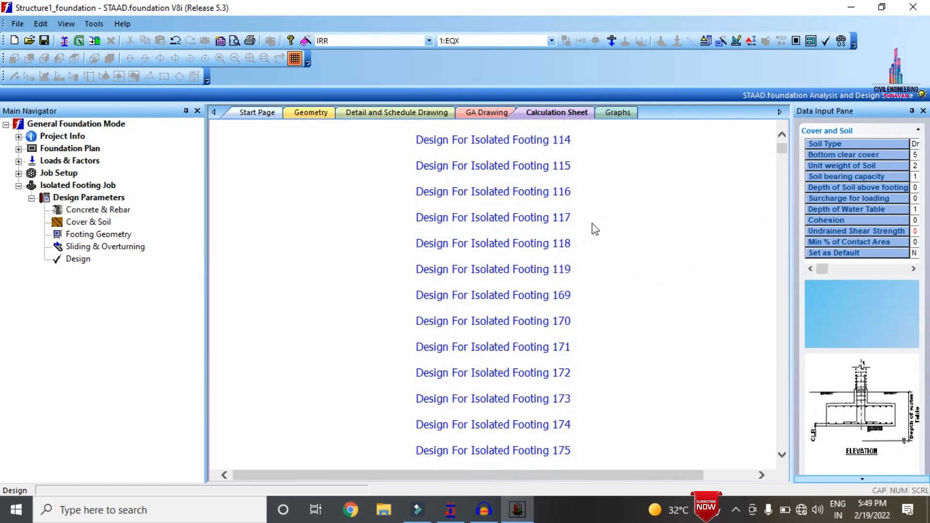
pyautogui.scroll(5, 596, 227)
pyautogui.scroll(5, 586, 238)
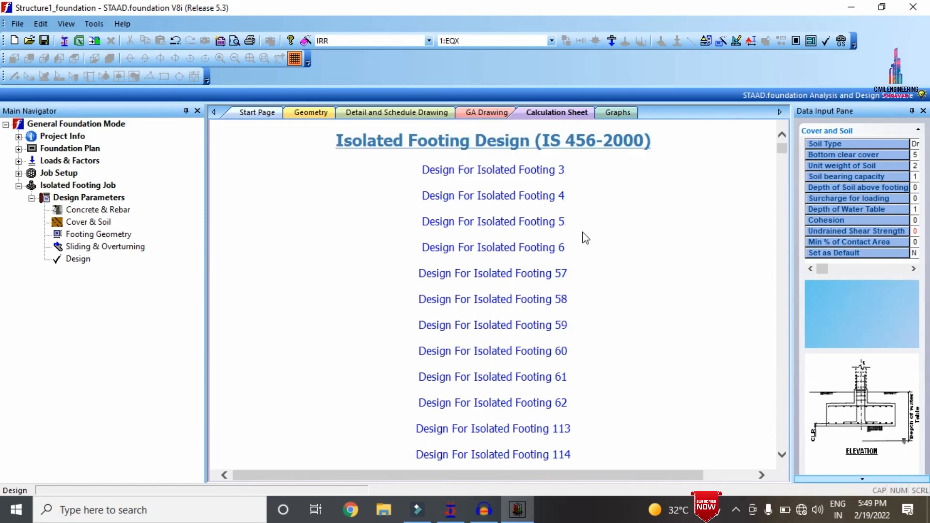
pyautogui.click(521, 250)
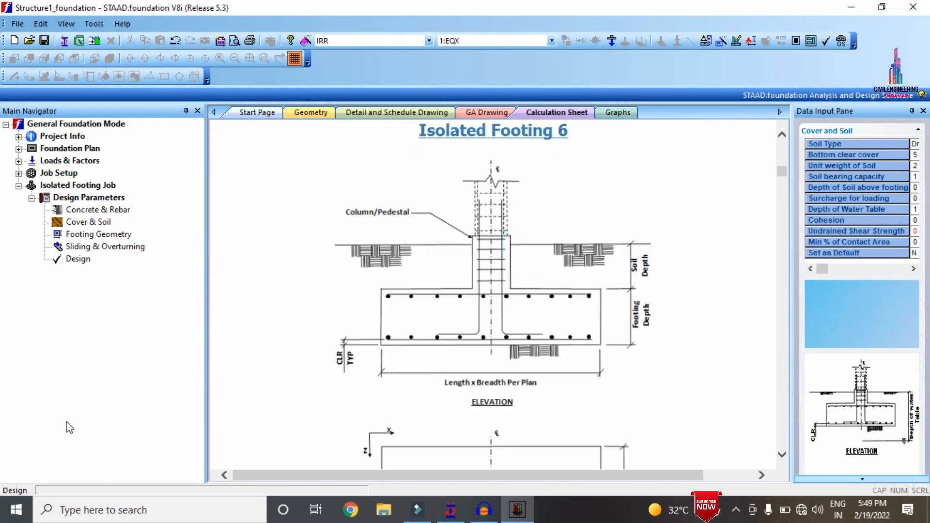
pyautogui.scroll(-20, 473, 262)
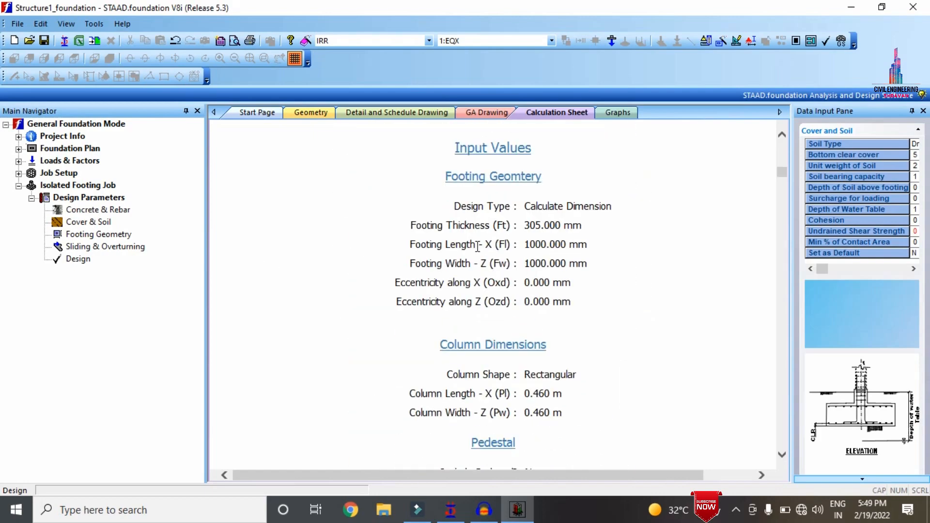
pyautogui.scroll(-20, 473, 261)
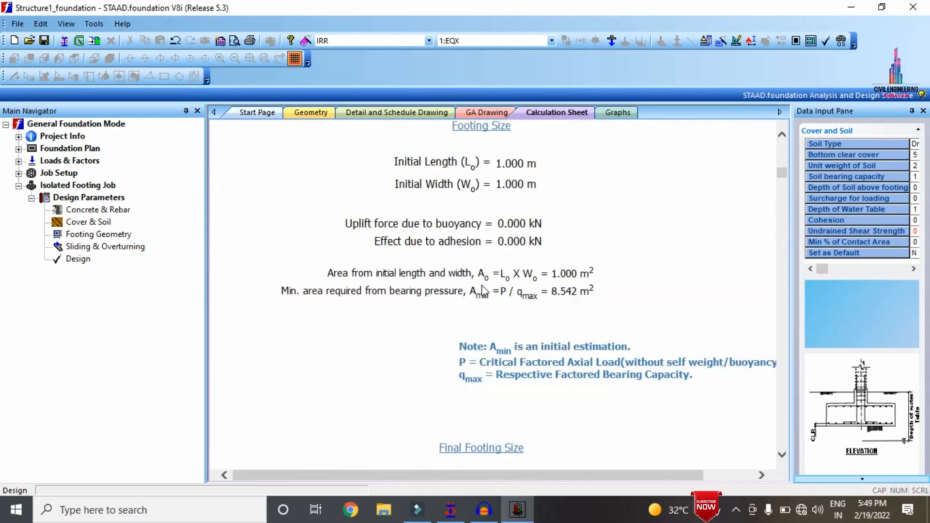
pyautogui.scroll(-18, 493, 289)
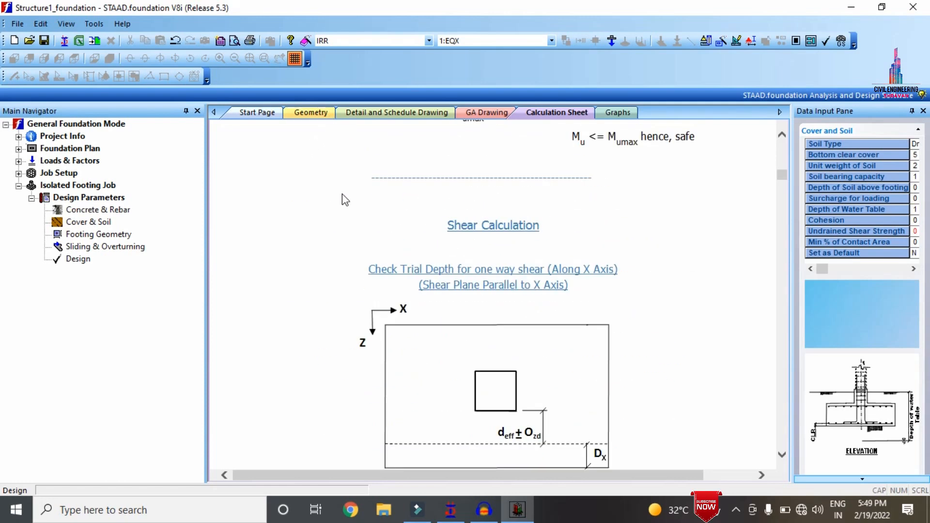
# Open the detail drawing of footing 3 and examine its plan, elevation, dimensions and reinforcement labels up close
pyautogui.click(279, 115)
pyautogui.click(306, 116)
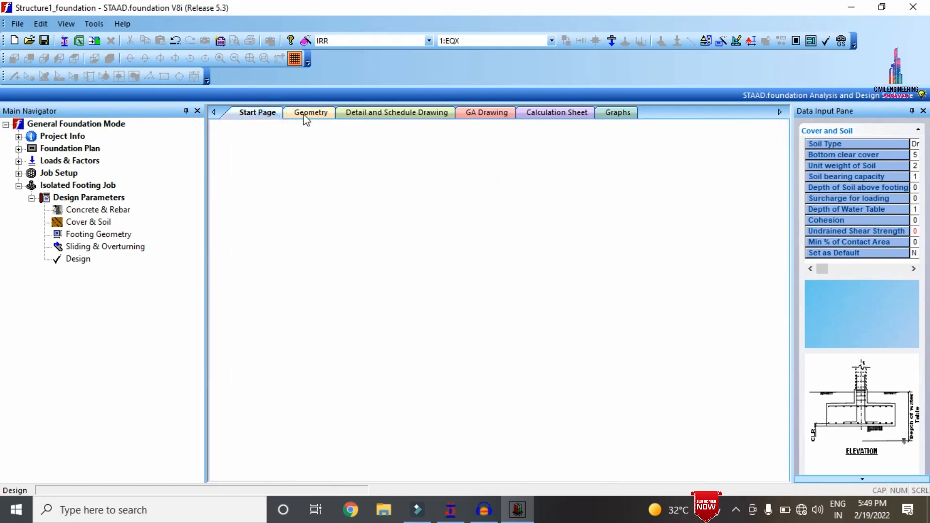
pyautogui.click(362, 115)
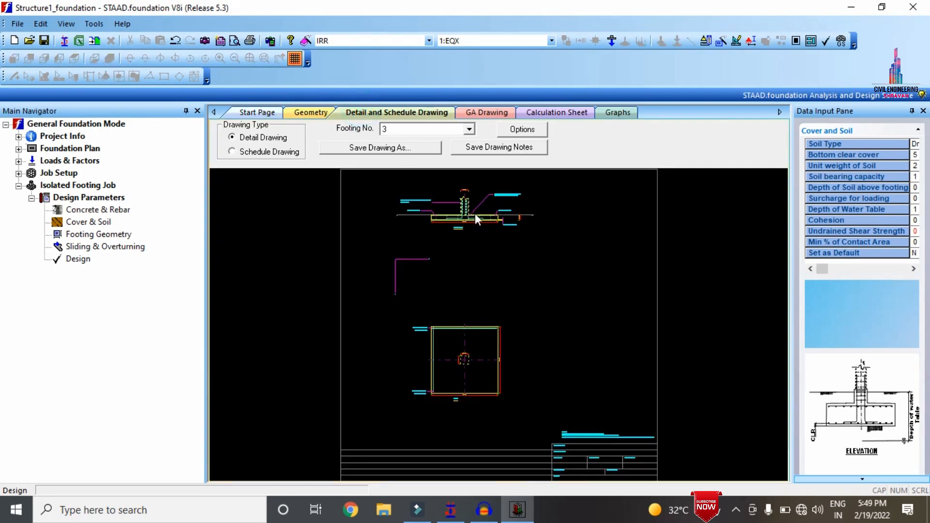
pyautogui.scroll(-3, 475, 213)
pyautogui.scroll(-6, 453, 237)
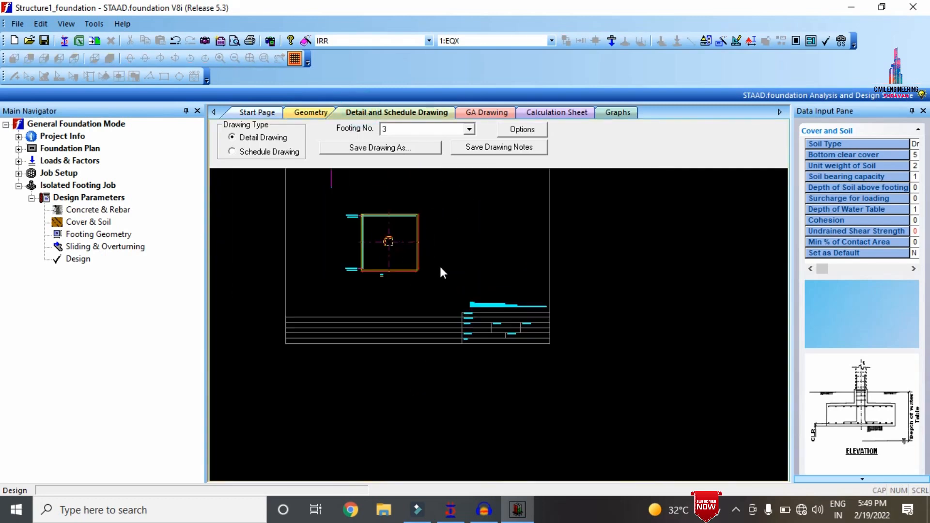
pyautogui.scroll(-1, 433, 330)
pyautogui.scroll(5, 418, 327)
pyautogui.moveTo(418, 327)
pyautogui.mouseDown(button='middle')
pyautogui.moveTo(377, 254)
pyautogui.moveTo(446, 363)
pyautogui.mouseUp(button='middle')
pyautogui.scroll(-8, 448, 361)
pyautogui.scroll(-2, 435, 321)
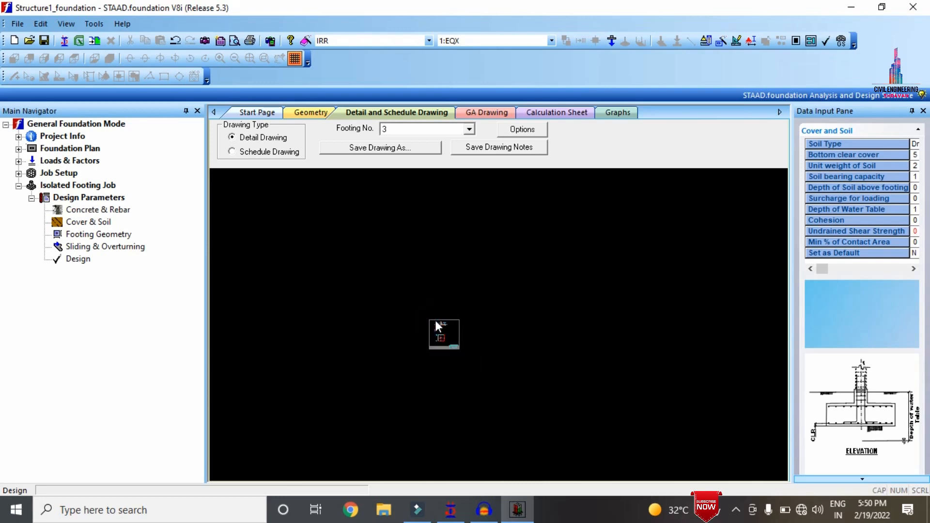
pyautogui.scroll(8, 435, 321)
pyautogui.scroll(4, 470, 359)
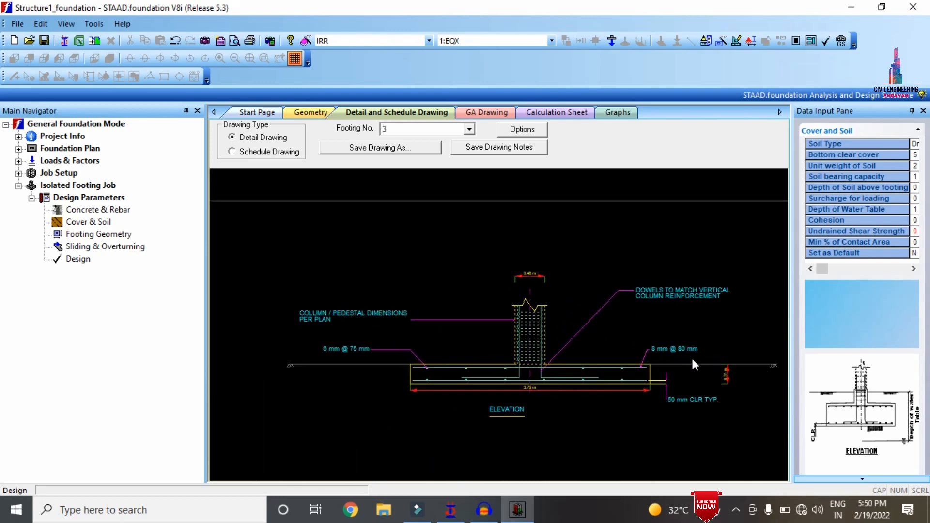
pyautogui.scroll(1, 693, 365)
pyautogui.scroll(-1, 567, 404)
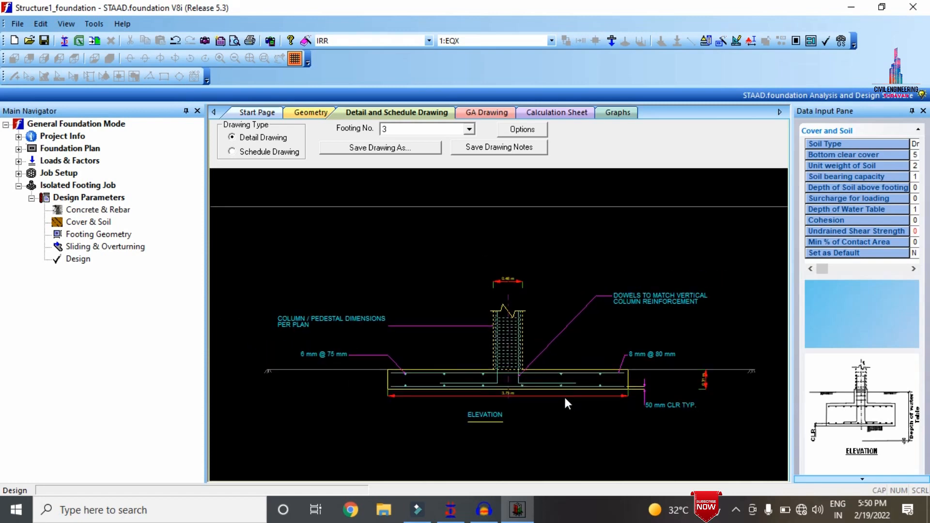
# View the general arrangement drawing of all footings and return to the calculation sheet
pyautogui.click(487, 112)
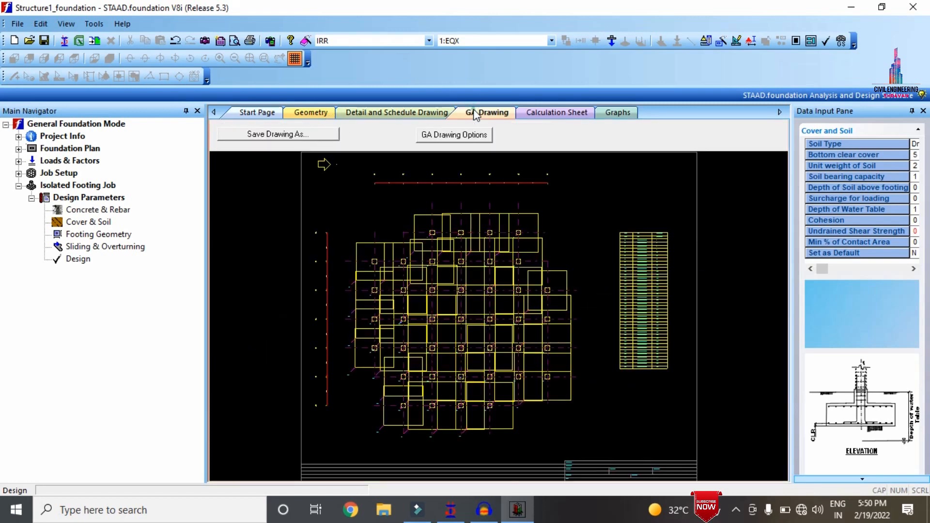
pyautogui.click(546, 115)
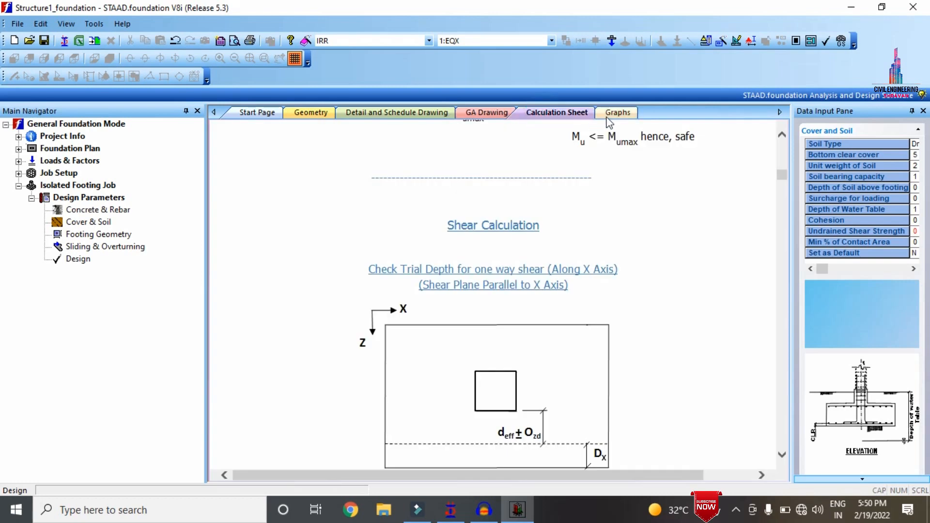
# Switch to STAAD.Pro and examine the building from several sides in a maximised rendered view in Modeling mode
pyautogui.click(851, 7)
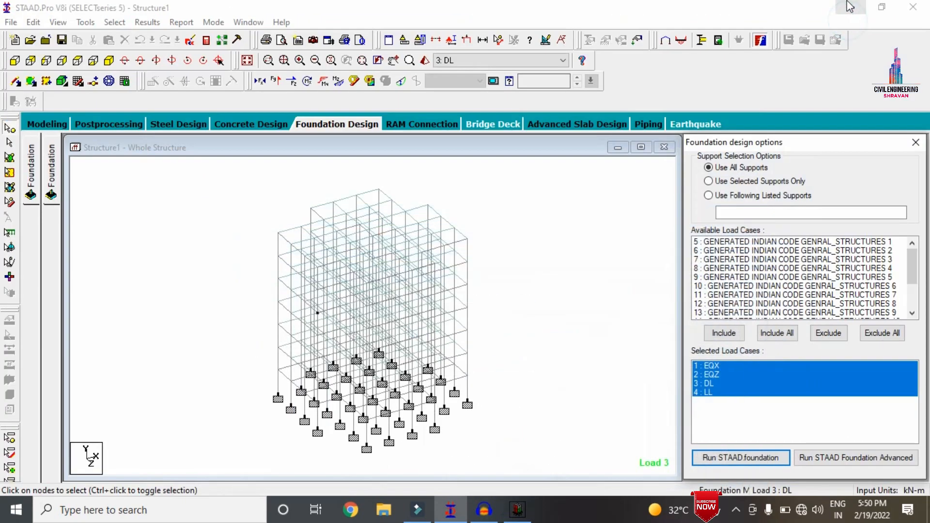
pyautogui.click(514, 383)
pyautogui.click(425, 60)
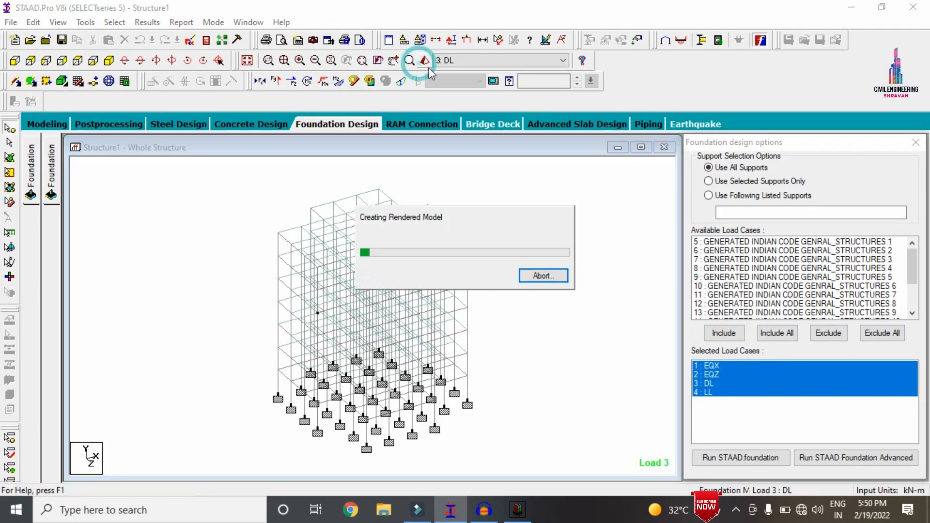
pyautogui.click(51, 127)
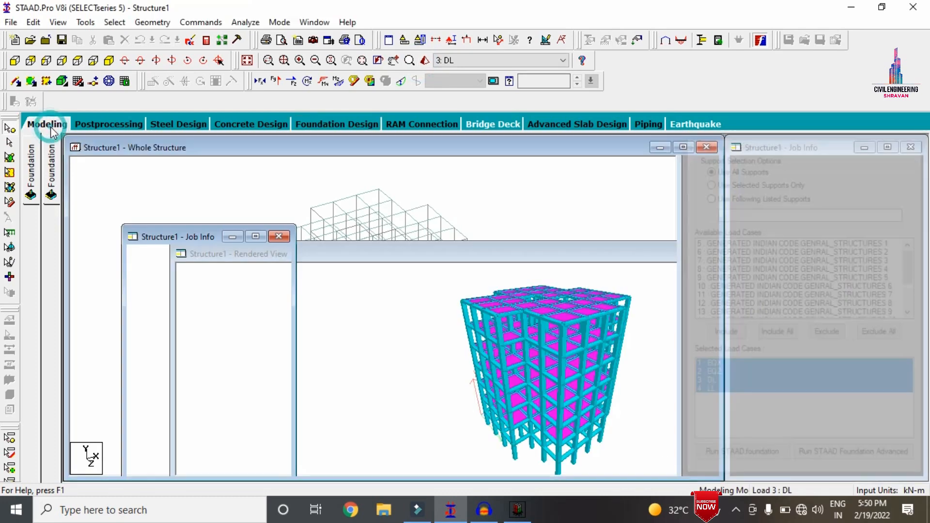
pyautogui.click(426, 60)
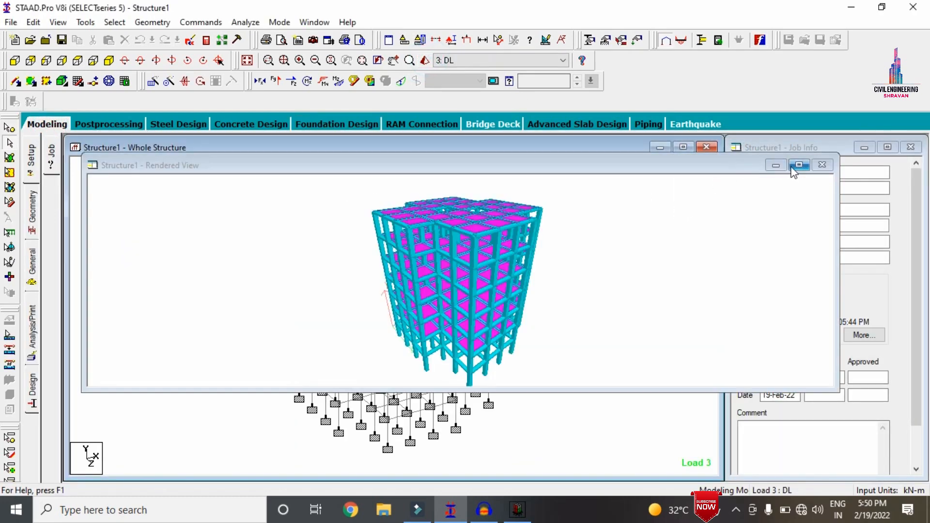
pyautogui.click(799, 165)
pyautogui.moveTo(604, 209); pyautogui.dragTo(727, 224)
pyautogui.moveTo(533, 381); pyautogui.dragTo(770, 193)
pyautogui.moveTo(461, 310); pyautogui.dragTo(511, 477)
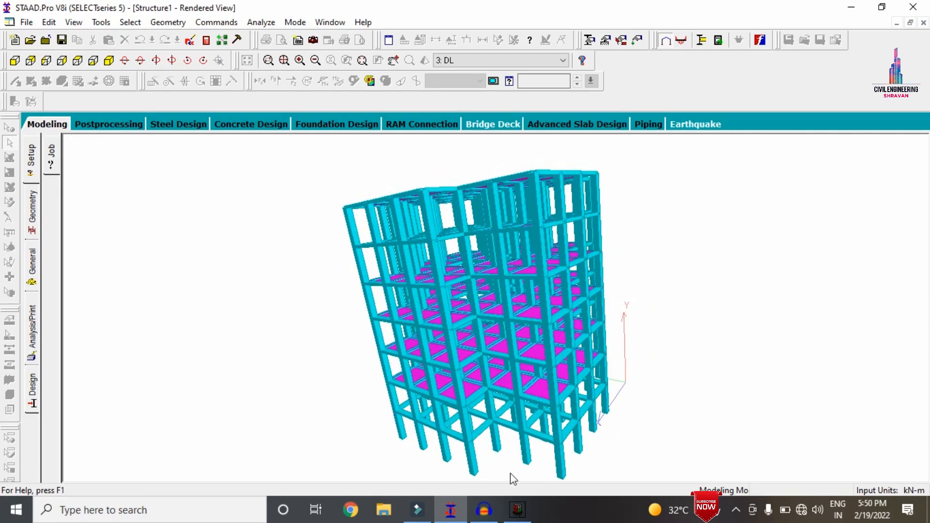